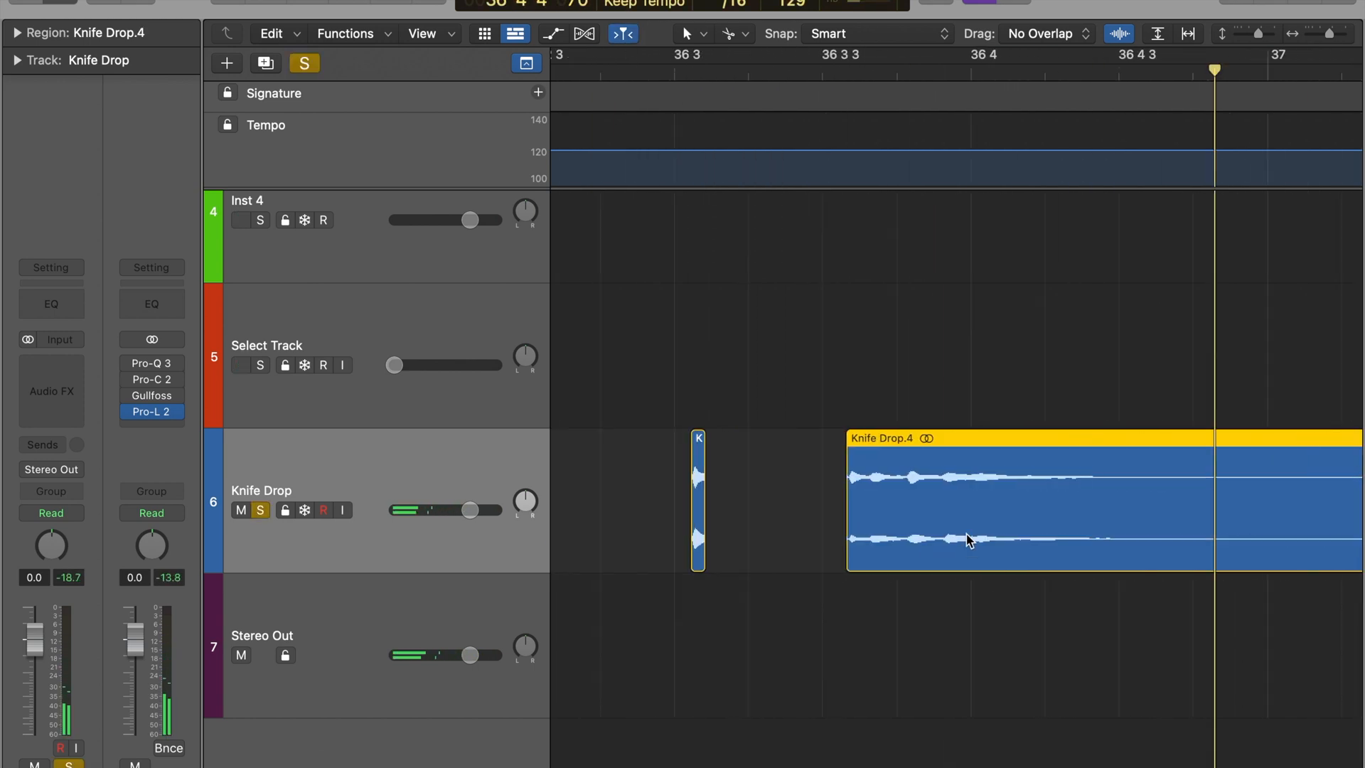
Split the Knife Drop recording around its individual hits and delete the quiet parts between them
{"action": "key", "text": "super+t"}
{"action": "key", "text": "Delete"}
{"action": "left_click", "coordinate": [838, 533]}
{"action": "key", "text": "super+t"}
{"action": "key", "text": "Delete"}
{"action": "scroll", "coordinate": [834, 504], "scroll_direction": "right", "scroll_amount": 5}
{"action": "key", "text": "Delete"}
Trim and split the Knife Drop regions around 41 2 so each hit starts at its transient
{"action": "left_click_drag", "start_coordinate": [858, 554], "coordinate": [1180, 554]}
{"action": "key", "text": "super+Right"}
{"action": "key", "text": "super+t"}
{"action": "left_click_drag", "start_coordinate": [907, 552], "coordinate": [1006, 552]}
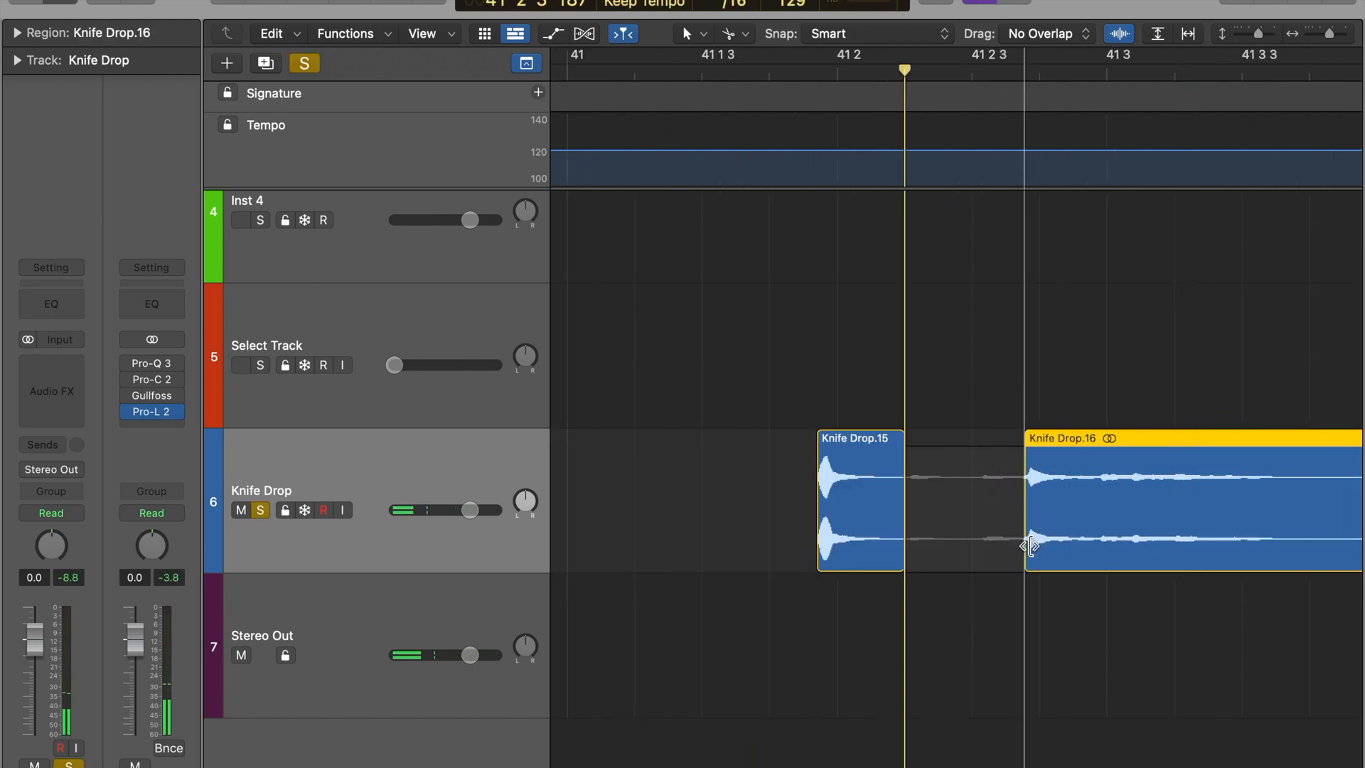
{"action": "key", "text": "super+t"}
{"action": "key", "text": "super+t"}
Select the four trimmed Knife Drop hits in bar 41 and play them back
{"action": "left_click_drag", "start_coordinate": [897, 463], "coordinate": [551, 519]}
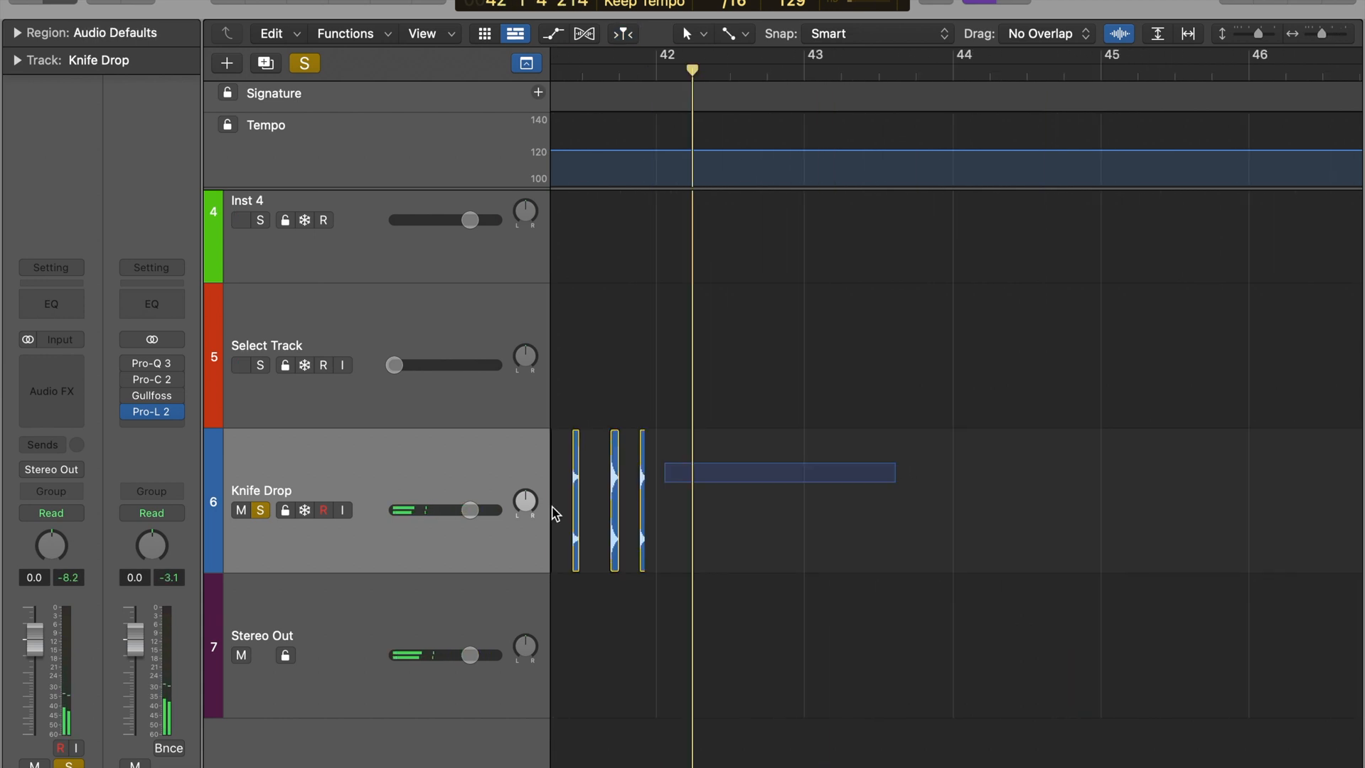
{"action": "key", "text": "space"}
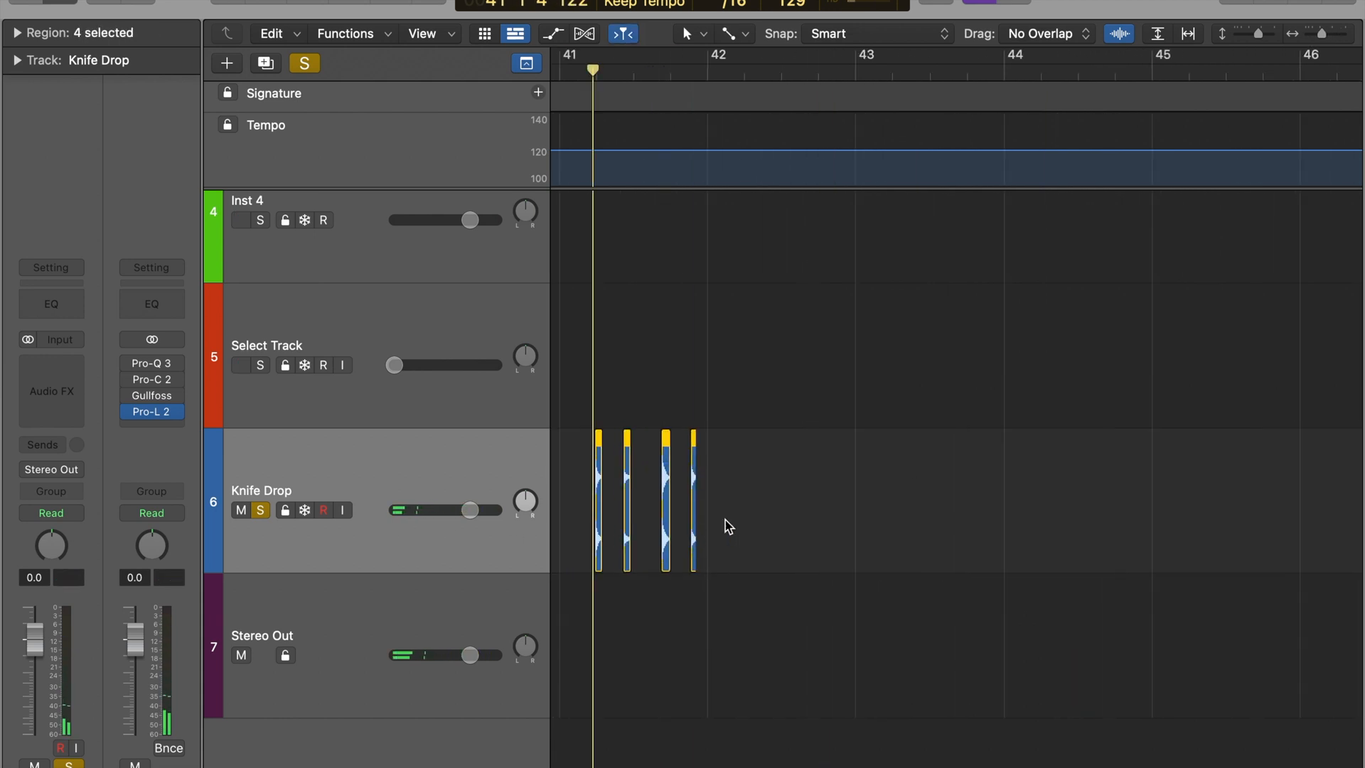
{"action": "scroll", "coordinate": [783, 546], "scroll_direction": "left", "scroll_amount": 2}
{"action": "key", "text": "super+Right"}
{"action": "key", "text": "super+Right"}
{"action": "key", "text": "space"}
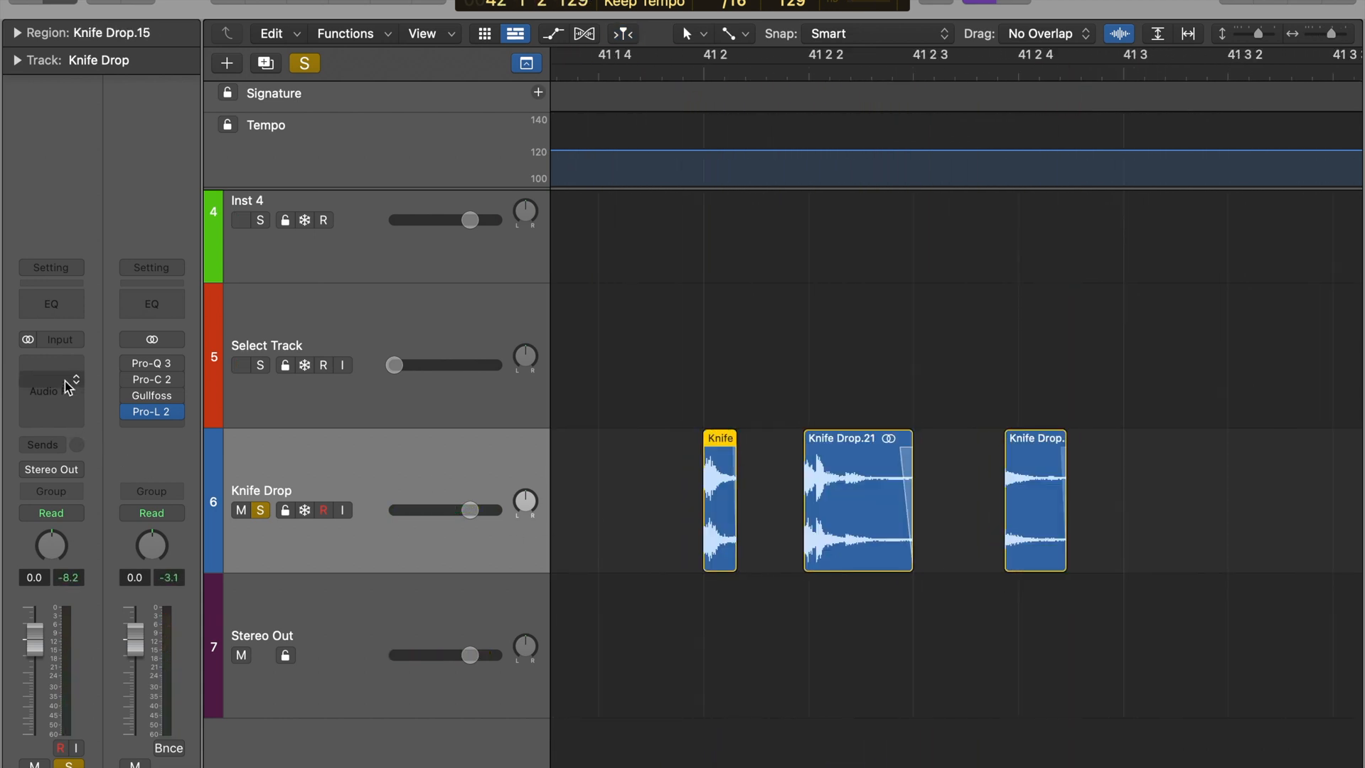
Insert Pro-Q 3 on the Knife Drop track and add a 12 dB/oct low cut at about 700 Hz during playback
{"action": "left_click", "coordinate": [68, 388]}
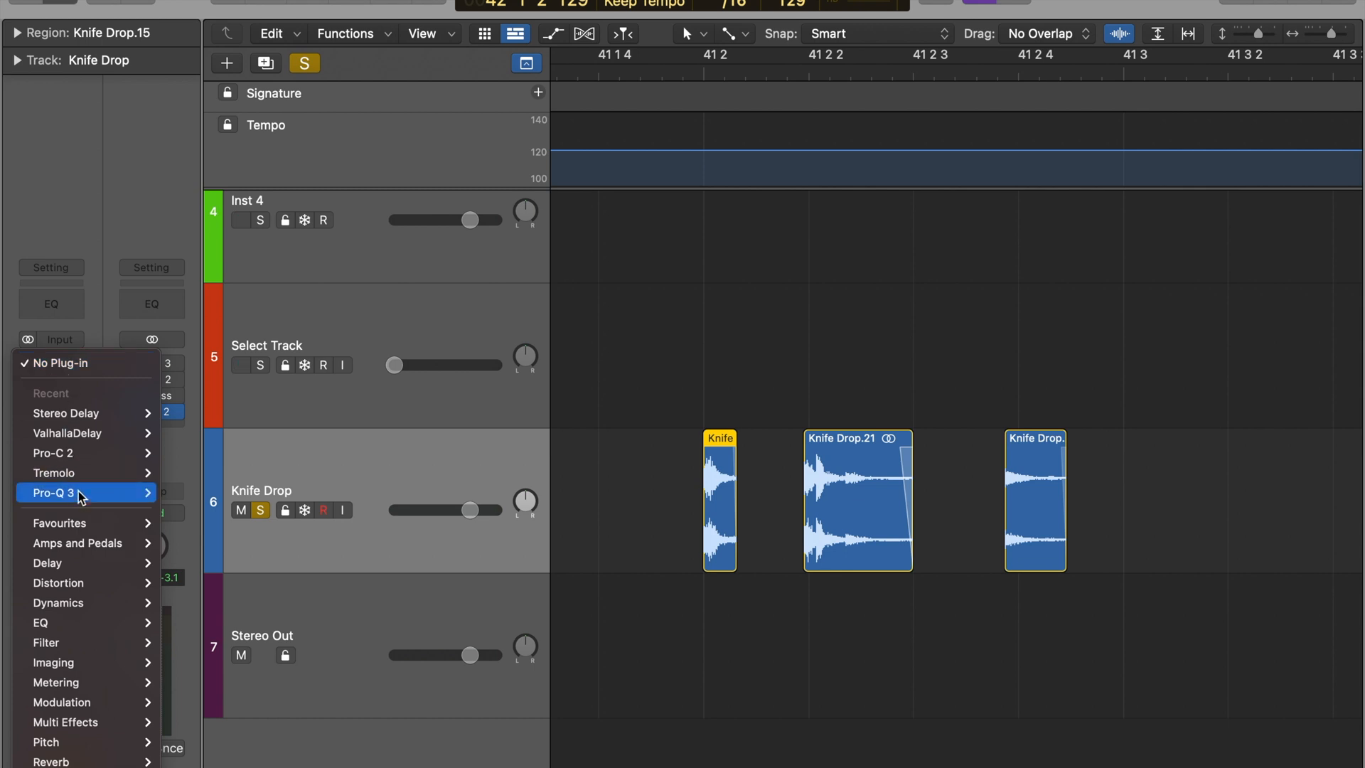
{"action": "left_click", "coordinate": [226, 524]}
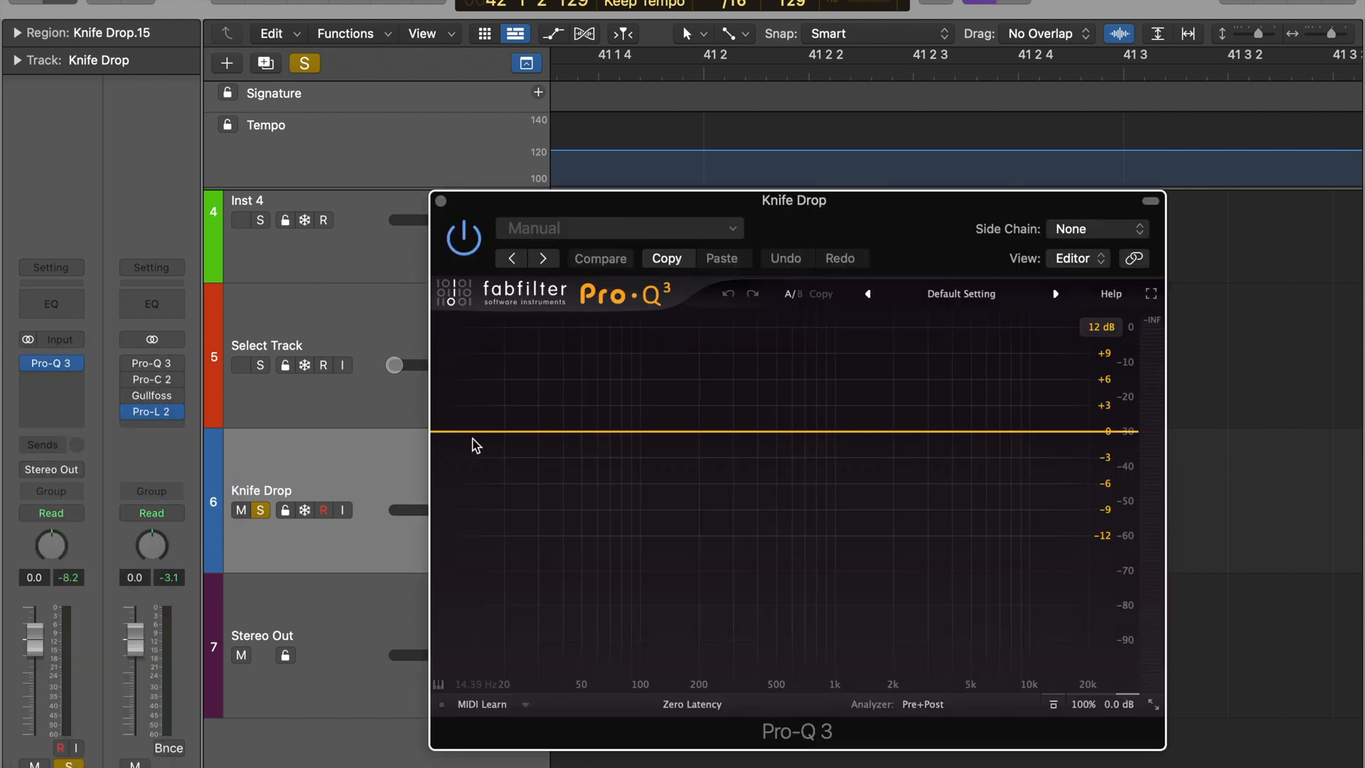
{"action": "key", "text": "space"}
{"action": "left_click_drag", "start_coordinate": [442, 436], "coordinate": [805, 444]}
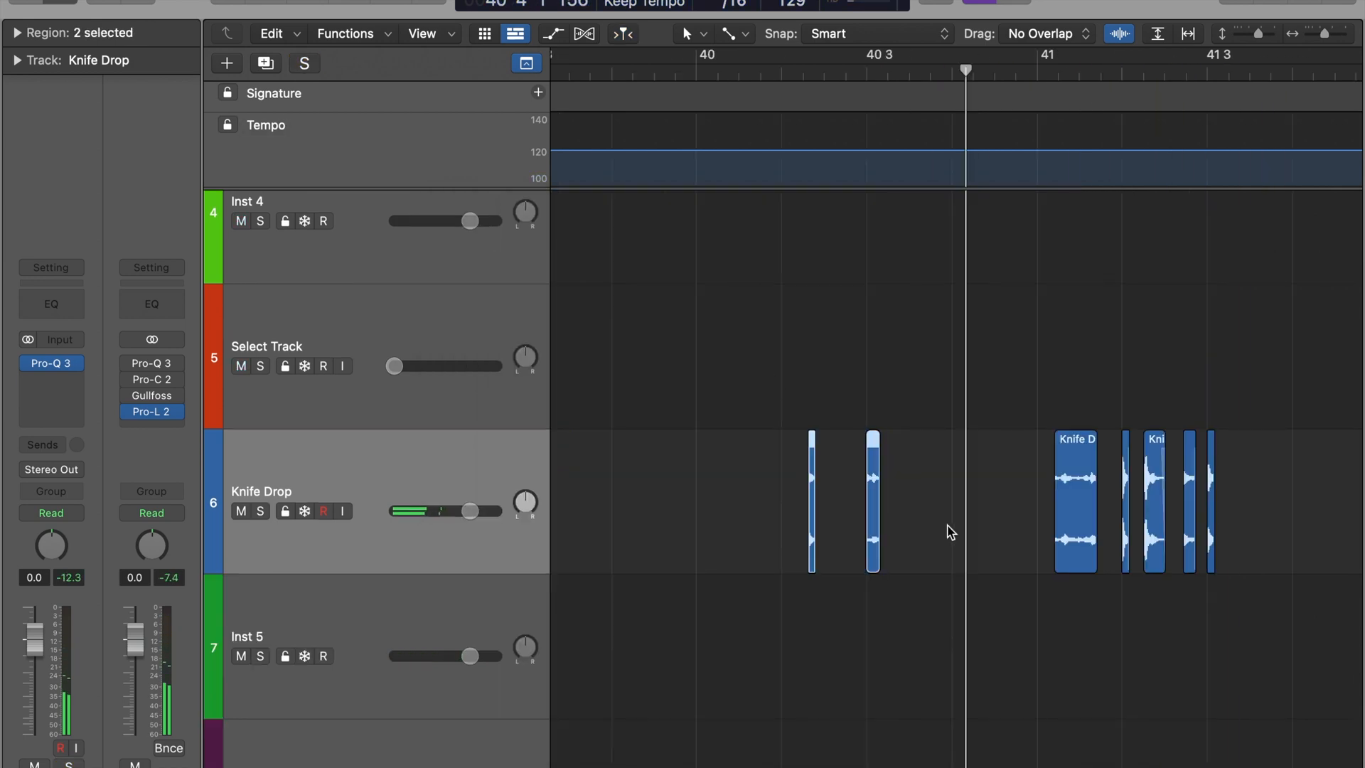
Select the trimmed Knife Drop regions between bars 40 and 42
{"action": "left_click", "coordinate": [949, 530]}
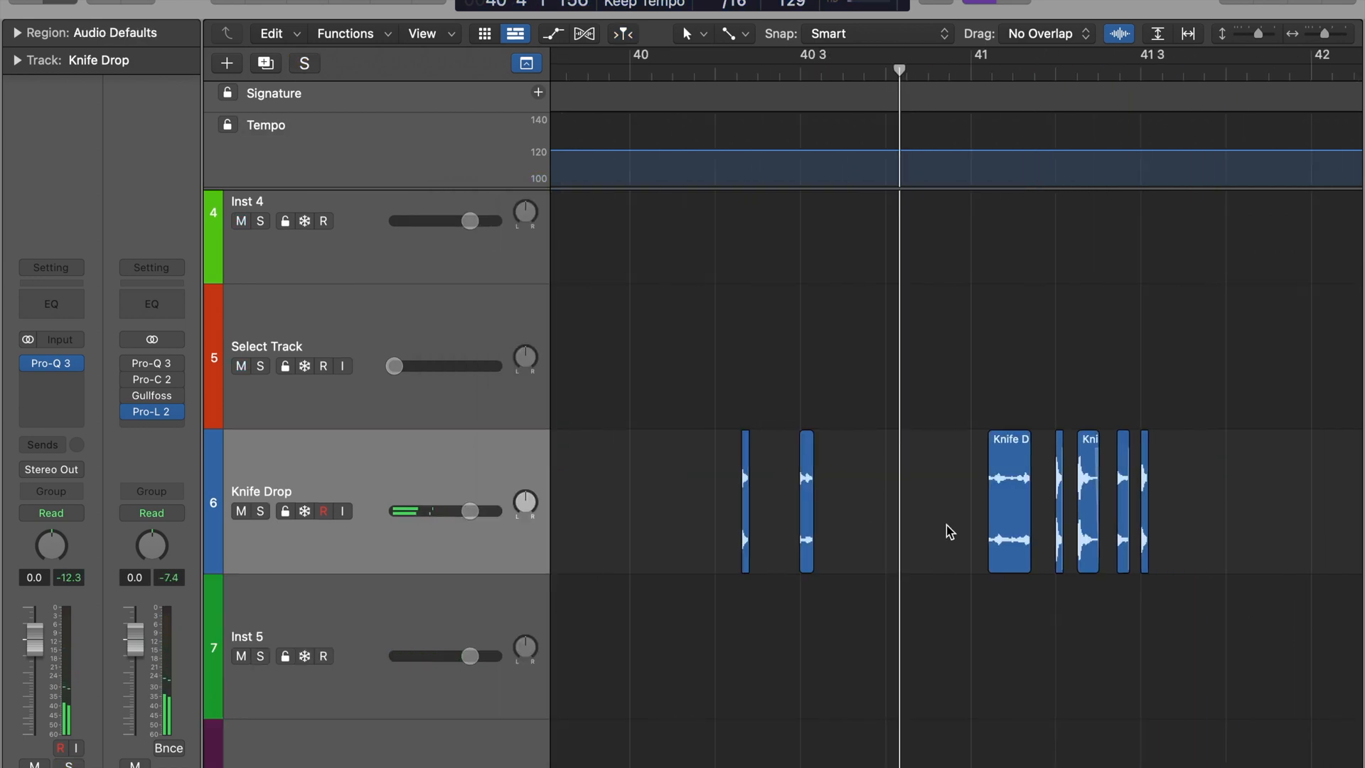
{"action": "left_click_drag", "start_coordinate": [1204, 467], "coordinate": [714, 497]}
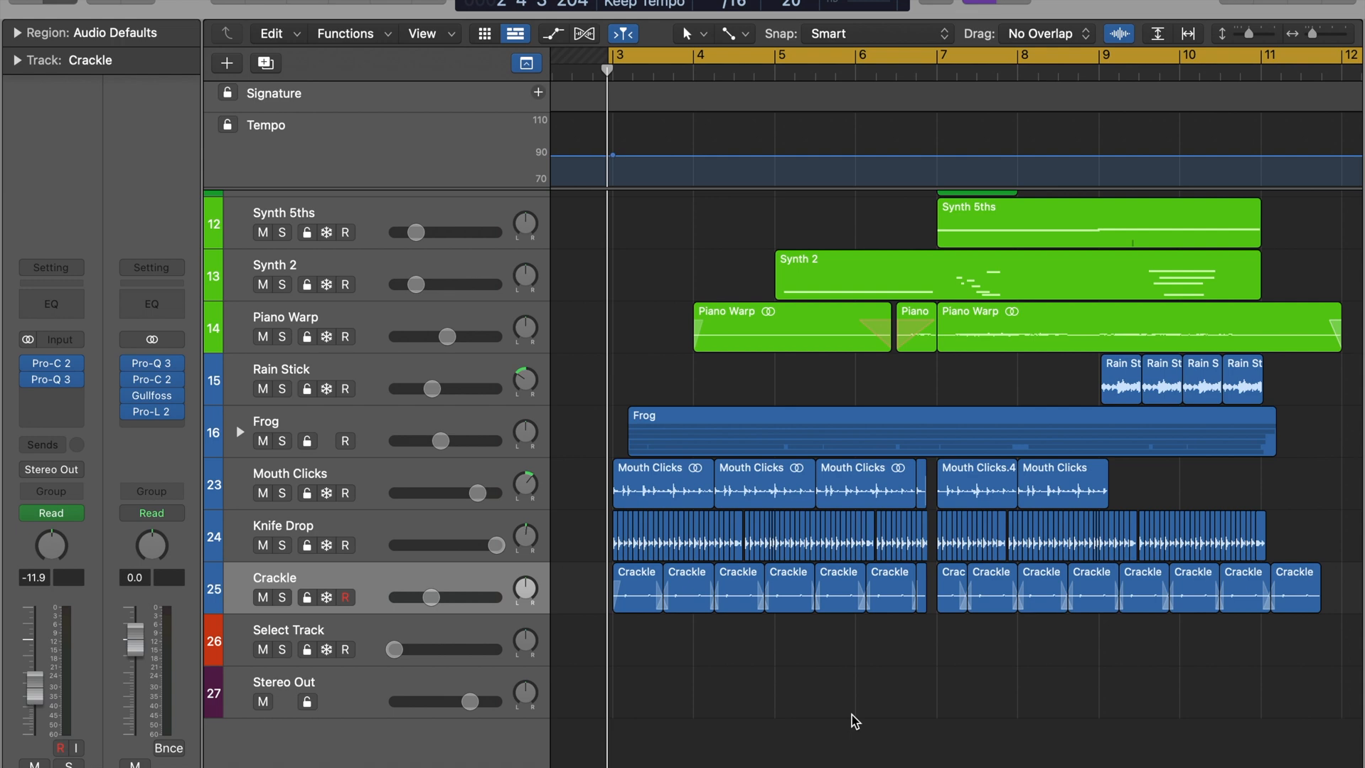
Select all Crackle regions and examine the Pro-Q 3 and Pro-C 2 settings on the Crackle track
{"action": "left_click_drag", "start_coordinate": [1299, 674], "coordinate": [632, 597]}
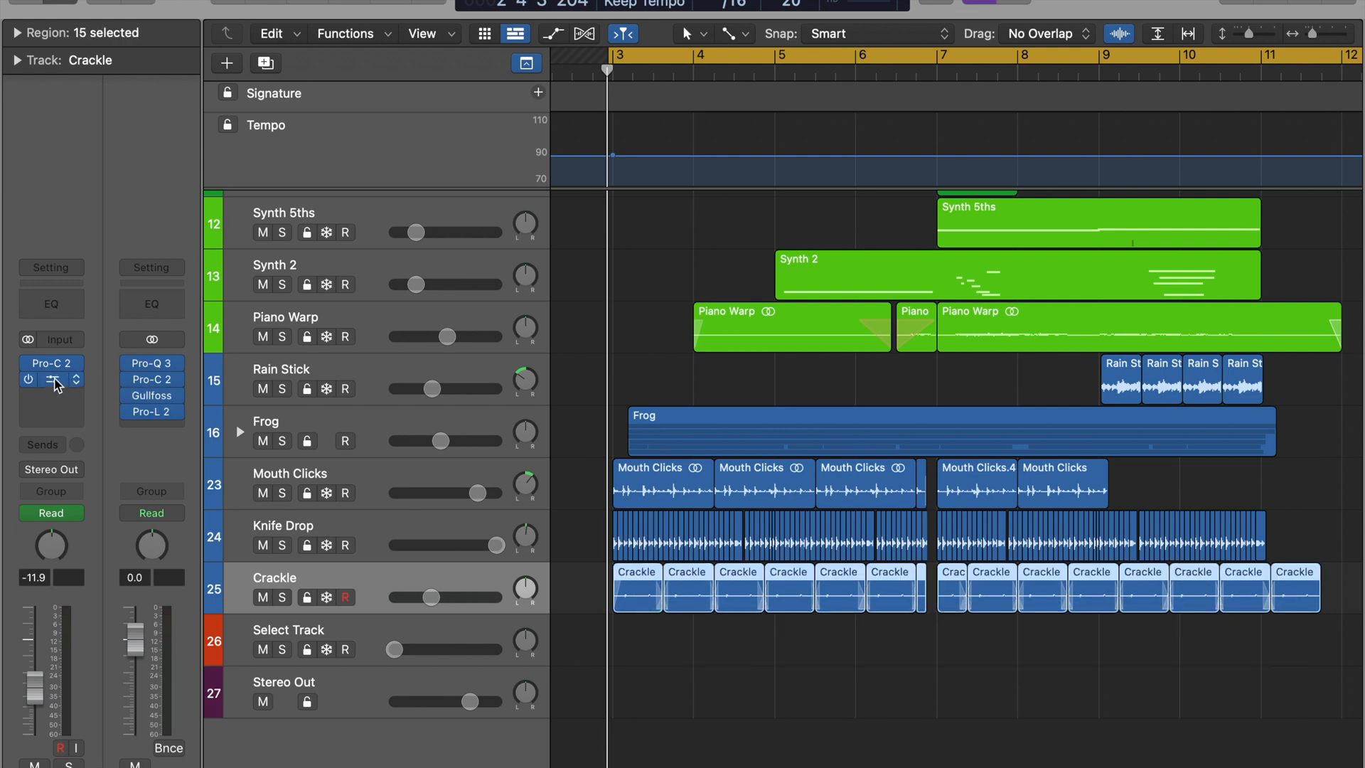
{"action": "left_click", "coordinate": [55, 381]}
{"action": "mouse_move", "coordinate": [780, 447]}
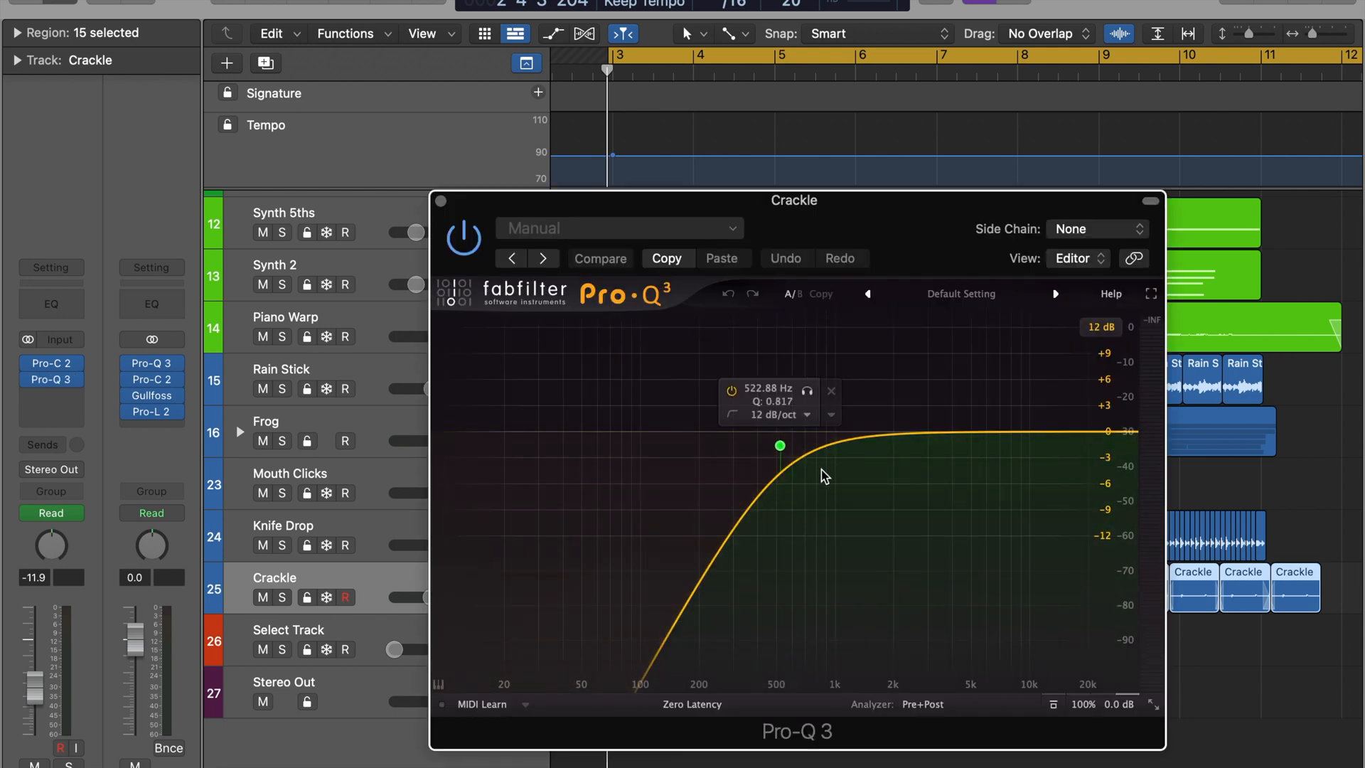
{"action": "left_click", "coordinate": [440, 201]}
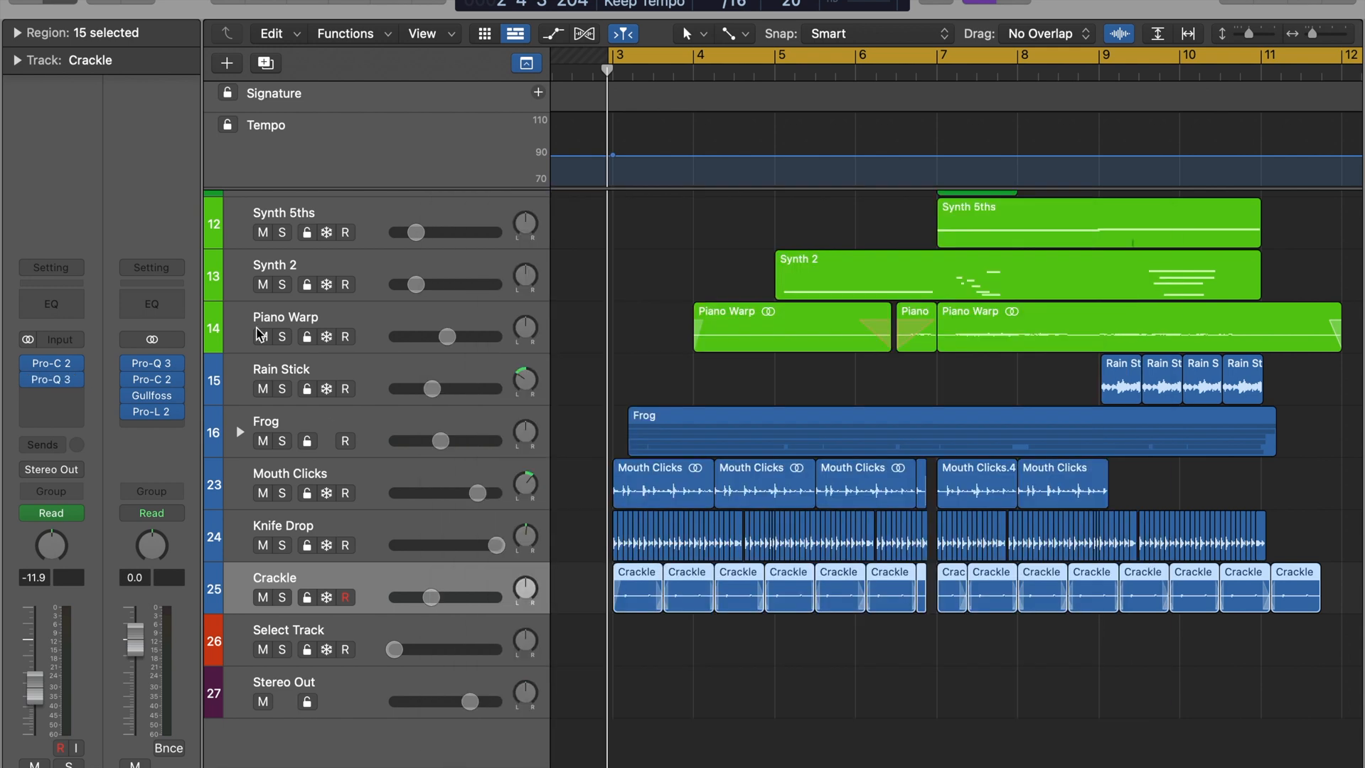
{"action": "left_click", "coordinate": [57, 364]}
{"action": "mouse_move", "coordinate": [491, 535]}
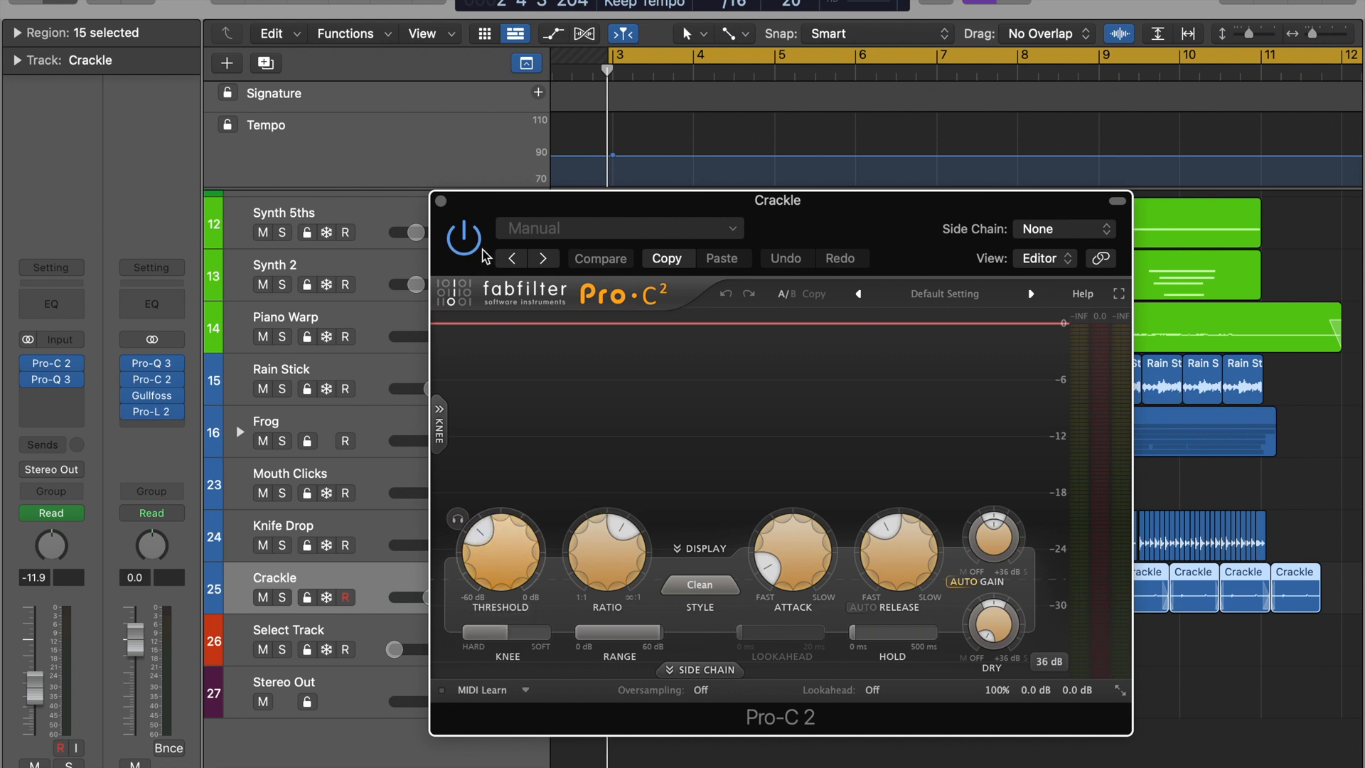
{"action": "left_click", "coordinate": [441, 201]}
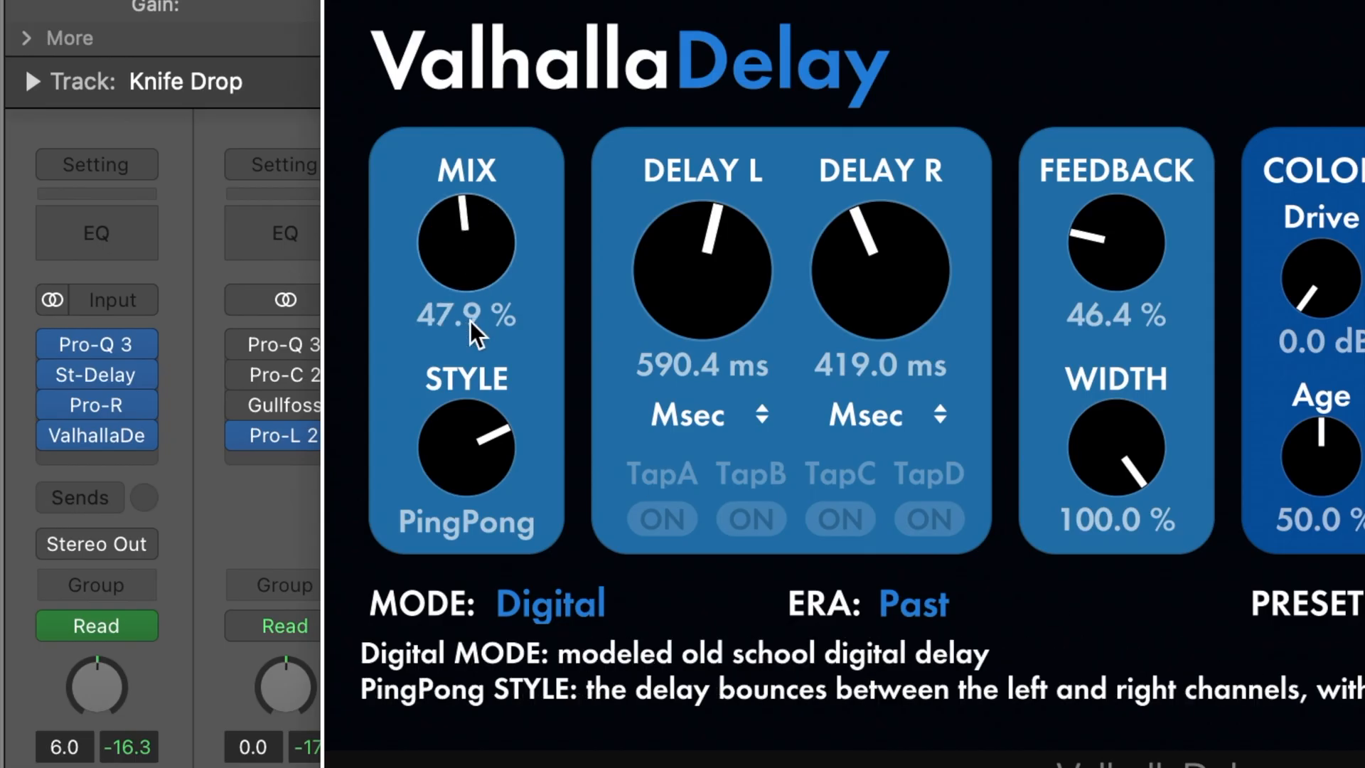
Set the style of ValhallaDelay on the Knife Drop track to PingPong and play the result
{"action": "left_click_drag", "start_coordinate": [472, 335], "coordinate": [463, 412]}
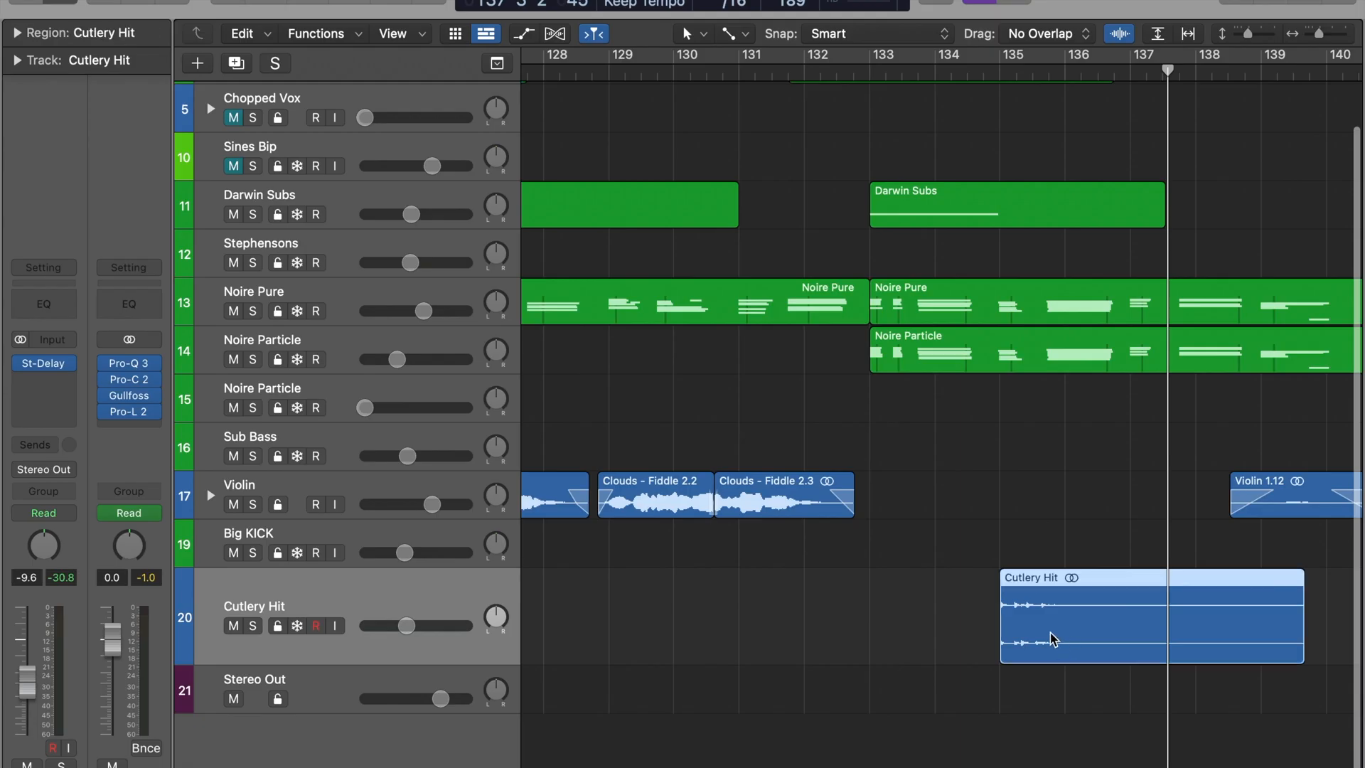
{"action": "left_click_drag", "start_coordinate": [1052, 638], "coordinate": [932, 646]}
{"action": "key", "text": "space"}
Play the Wine glass recording and shape it in Pro-Q 3 with a low cut at about 735 Hz and a cut in the highs
{"action": "left_click", "coordinate": [679, 595]}
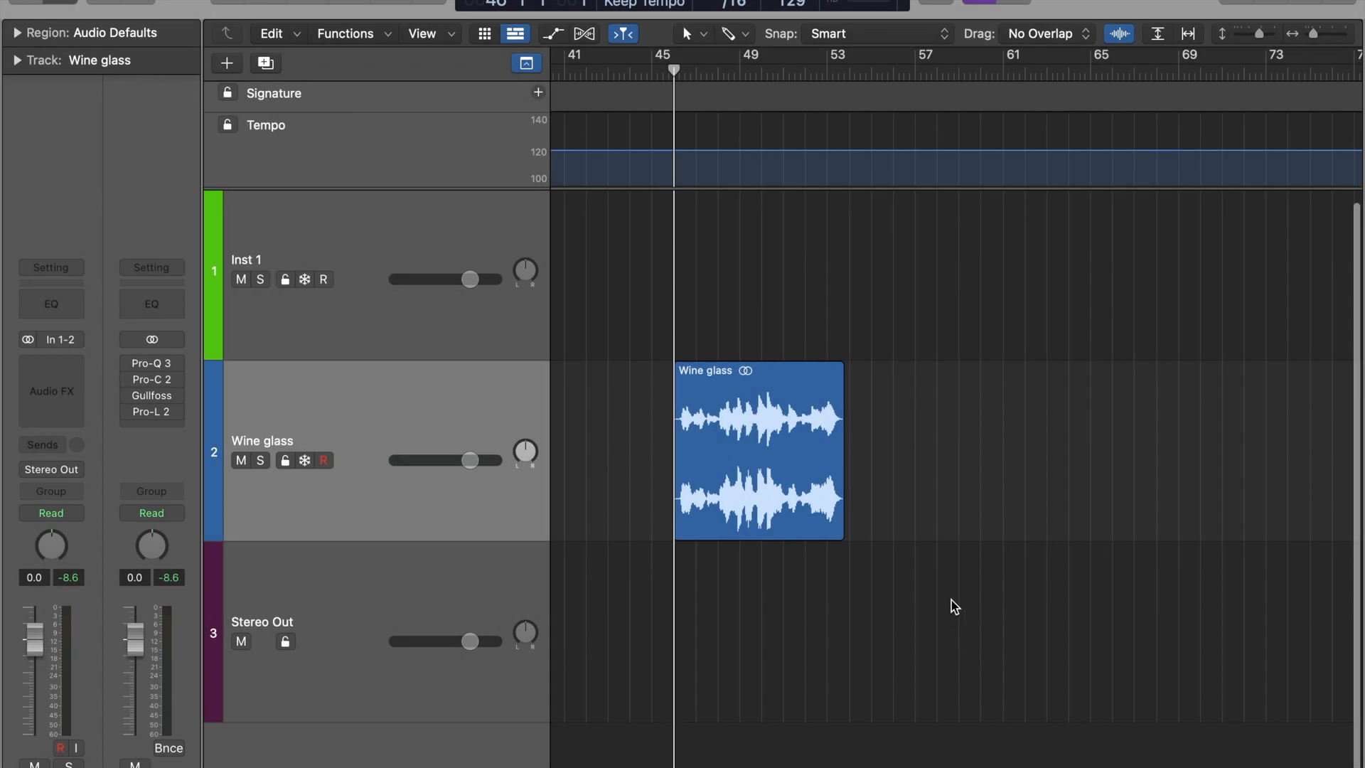
{"action": "key", "text": "super+Right"}
{"action": "key", "text": "super+Right"}
{"action": "key", "text": "space"}
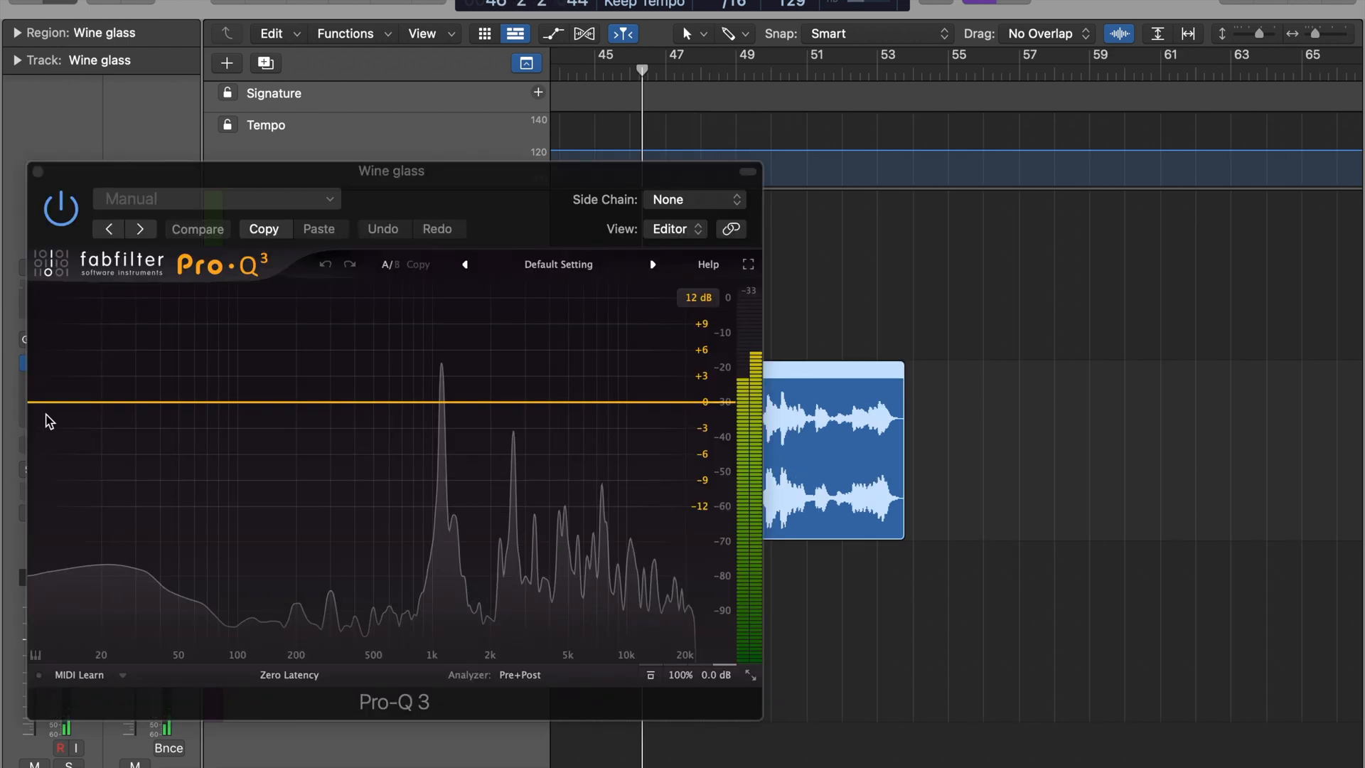
{"action": "left_click", "coordinate": [37, 402]}
{"action": "left_click_drag", "start_coordinate": [40, 406], "coordinate": [403, 412]}
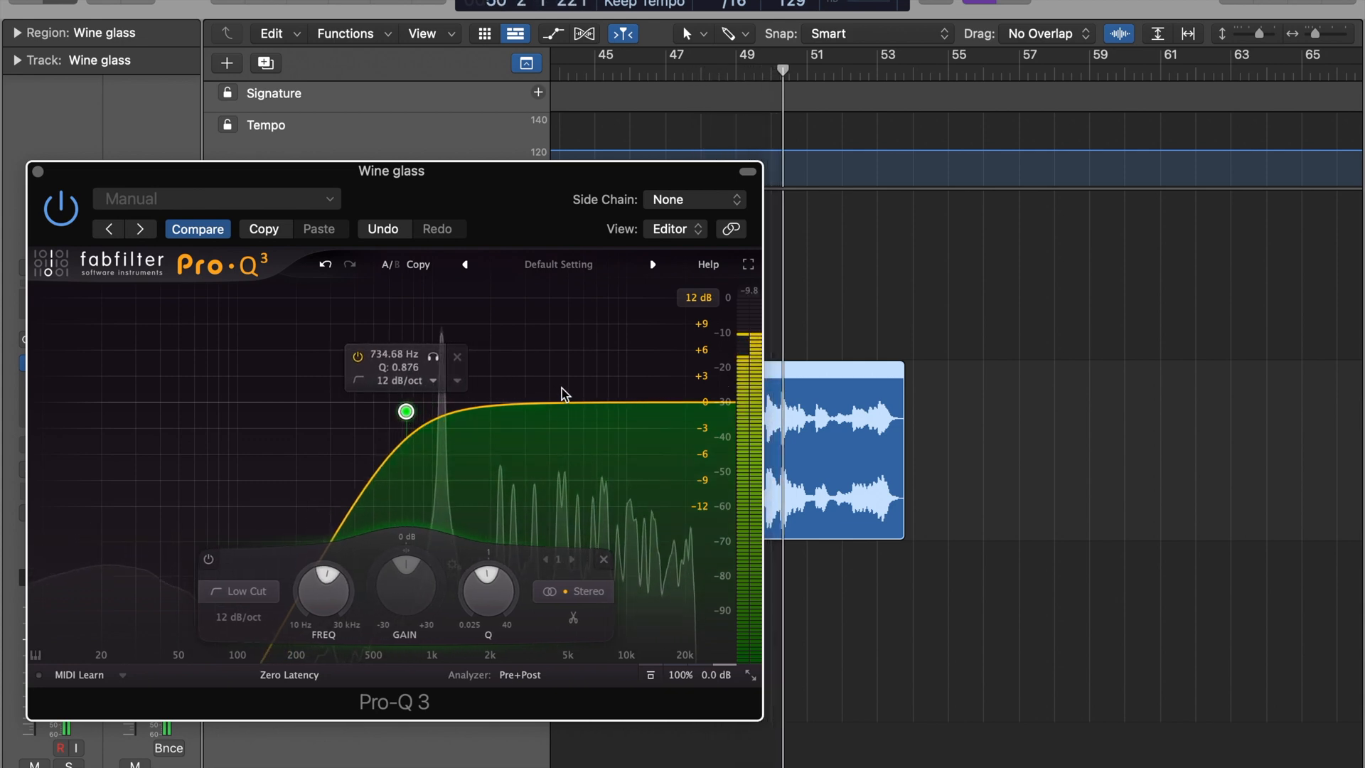
{"action": "left_click_drag", "start_coordinate": [582, 404], "coordinate": [584, 466]}
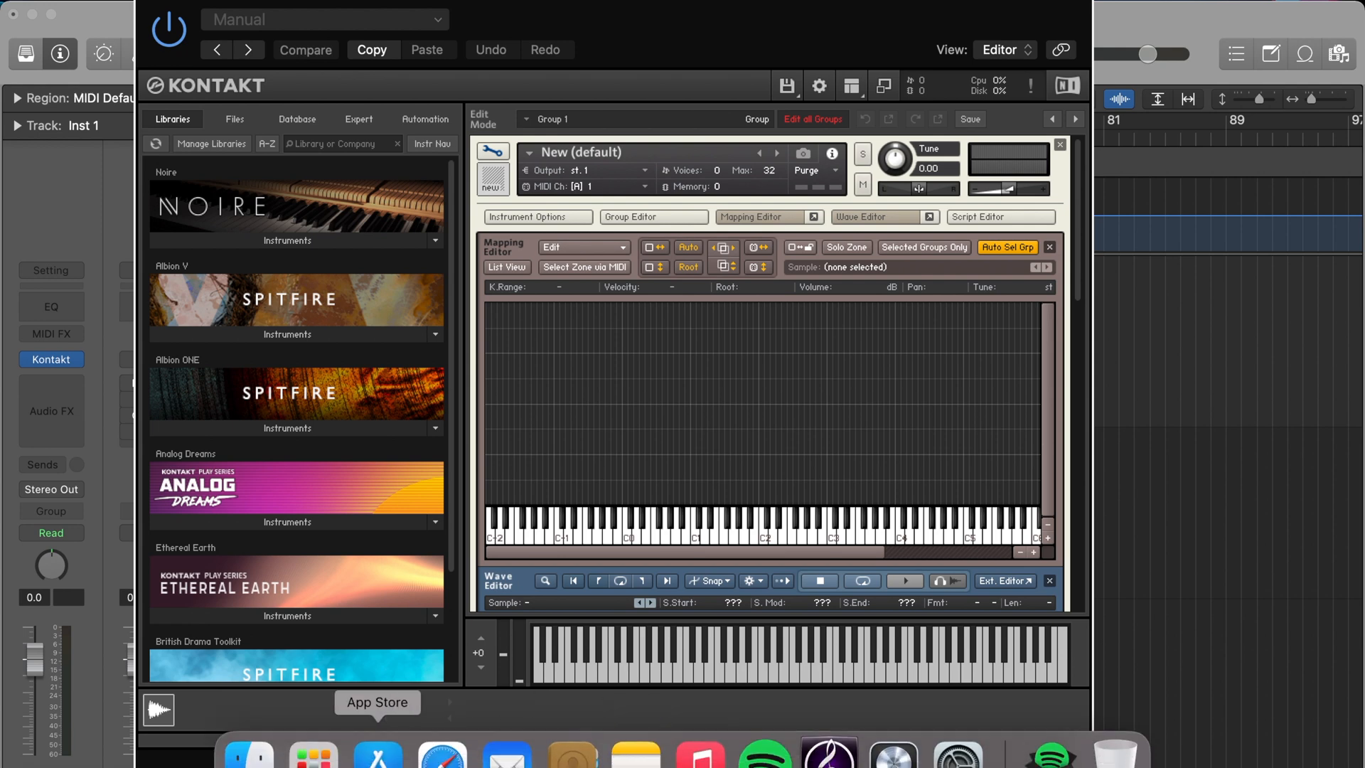
Bring the Wine glass audio file from Finder into Kontakt's Mapping Editor as a new zone
{"action": "left_click", "coordinate": [245, 748]}
{"action": "left_click_drag", "start_coordinate": [1006, 558], "coordinate": [781, 397]}
{"action": "left_click", "coordinate": [873, 390]}
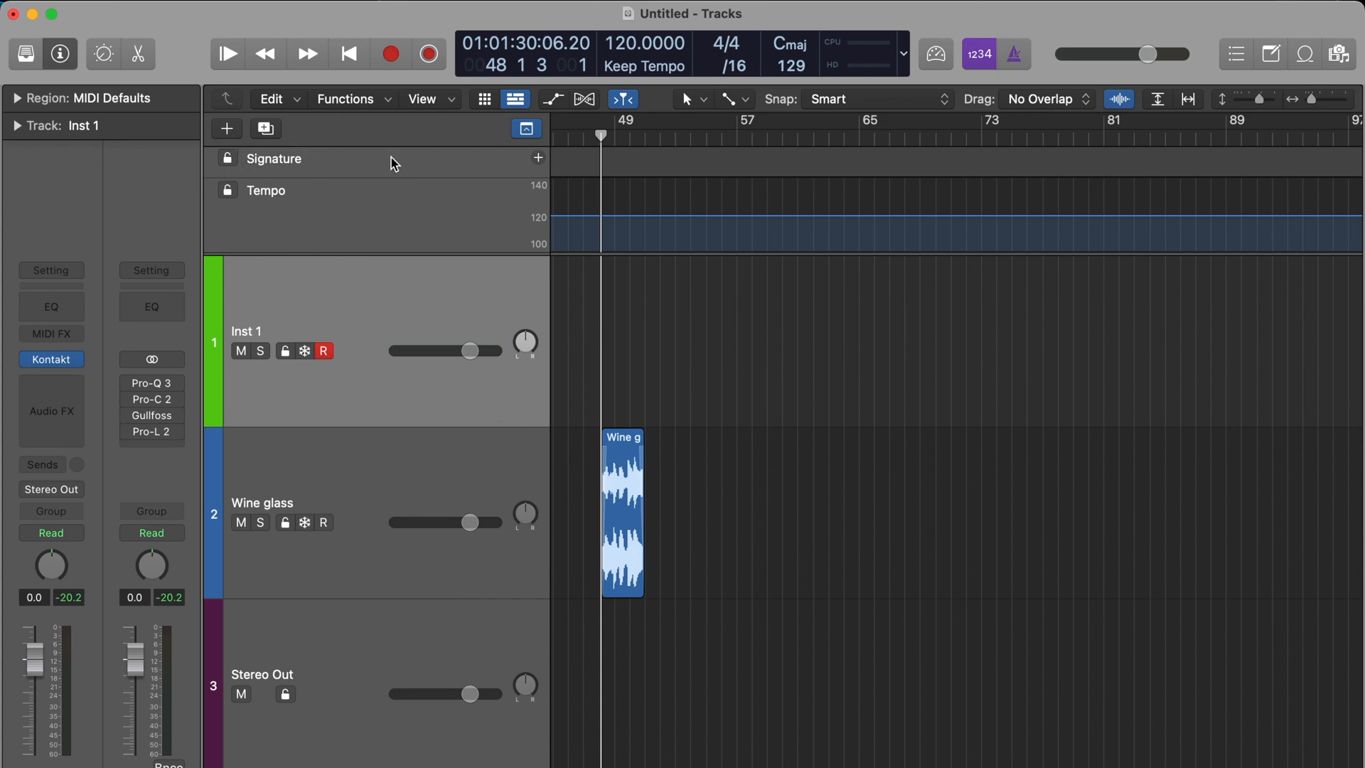
Create one new software instrument track and load the Sampler instrument on it
{"action": "key", "text": "alt+super+n"}
{"action": "left_click", "coordinate": [524, 277]}
{"action": "left_click", "coordinate": [1001, 556]}
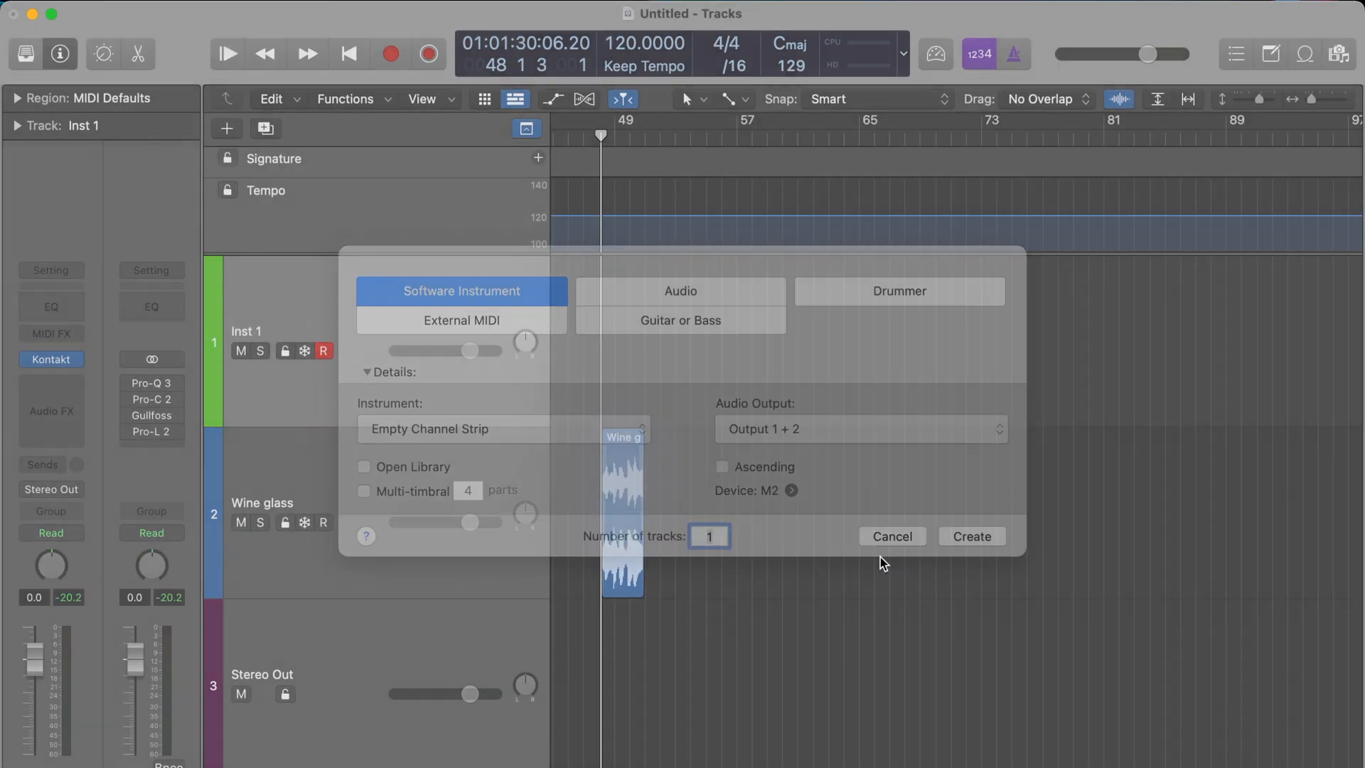
{"action": "left_click", "coordinate": [64, 363]}
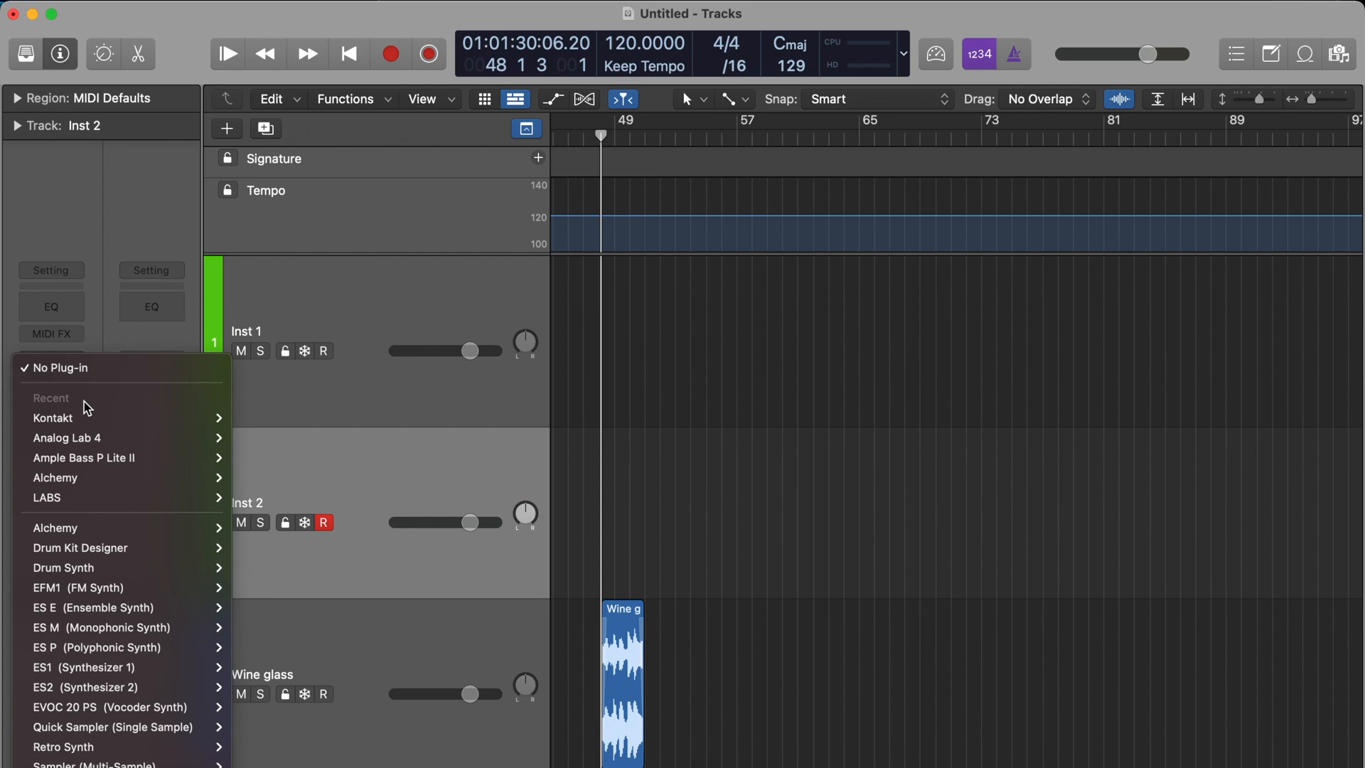
{"action": "scroll", "coordinate": [96, 524], "scroll_direction": "down", "scroll_amount": 5}
{"action": "mouse_move", "coordinate": [139, 512]}
{"action": "left_click", "coordinate": [254, 520]}
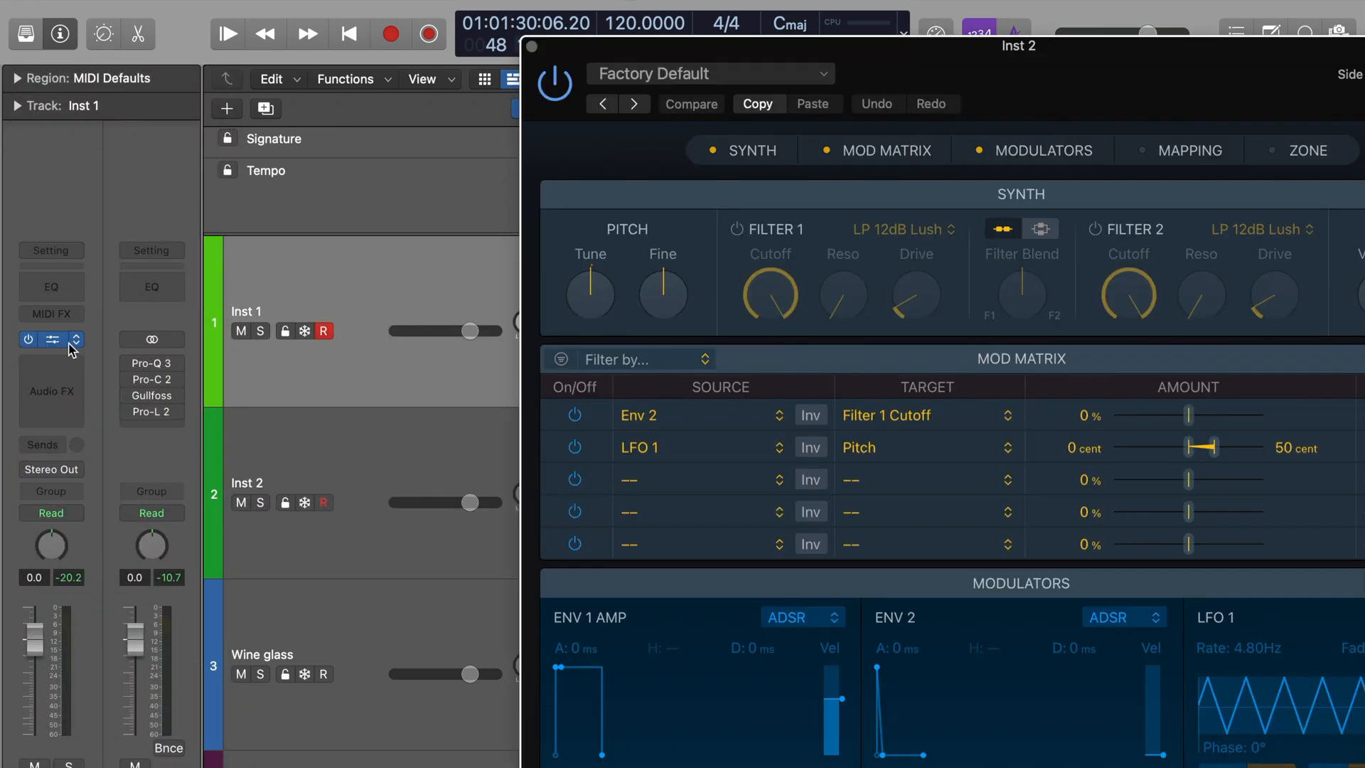
Reopen Kontakt on the Inst 1 track and extend the Wine glass zone's key range toward the lower keys
{"action": "left_click", "coordinate": [69, 340]}
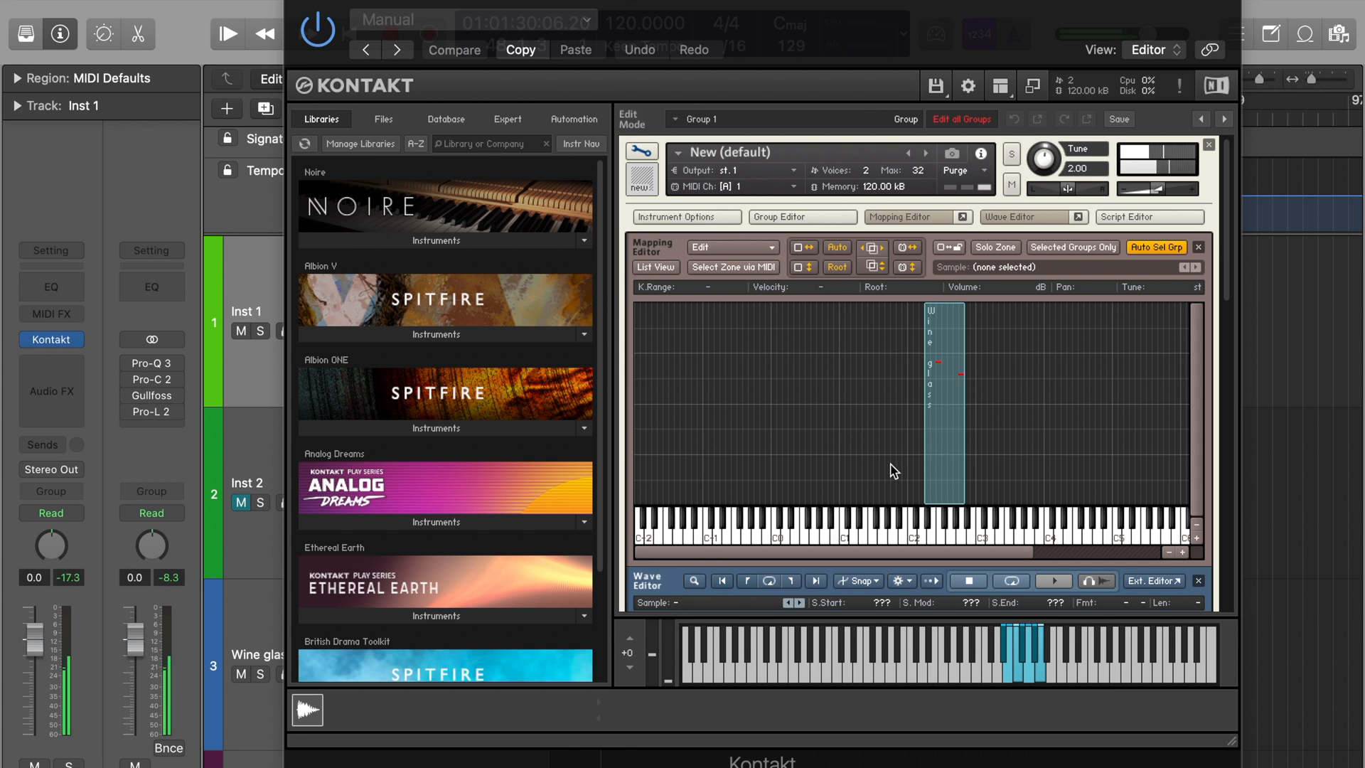
{"action": "left_click", "coordinate": [928, 467]}
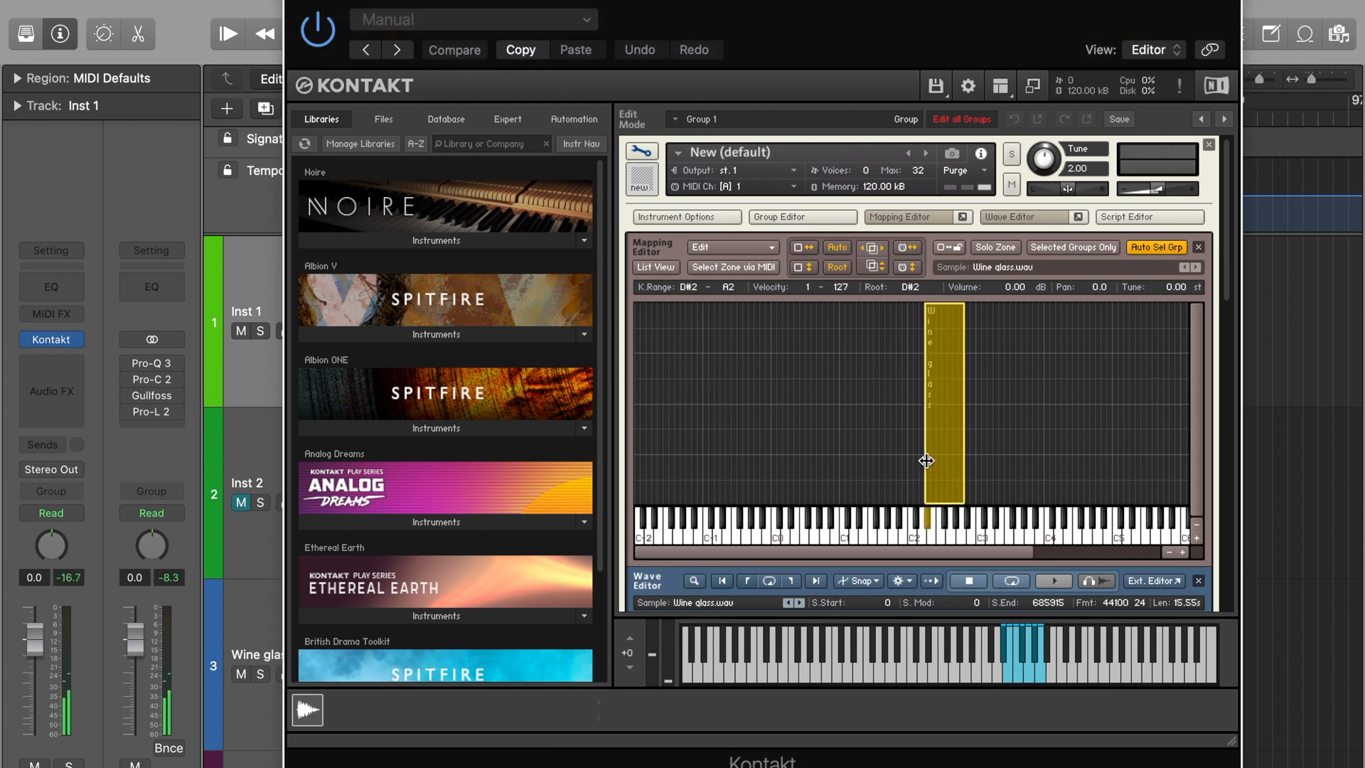
{"action": "left_click_drag", "start_coordinate": [926, 461], "coordinate": [838, 461]}
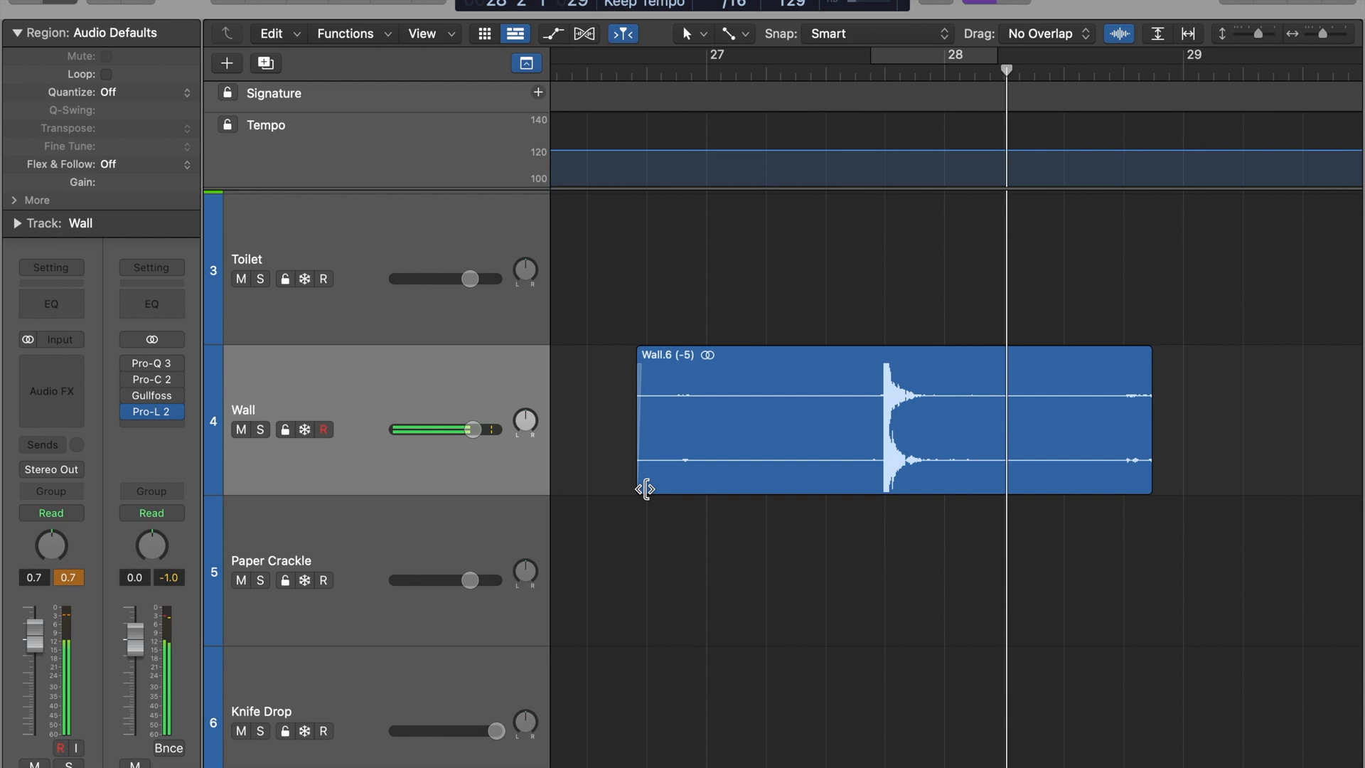
Trim both ends of the Wall region around the hit so that it starts at its transient at 27 4
{"action": "left_click_drag", "start_coordinate": [645, 488], "coordinate": [932, 482]}
{"action": "left_click_drag", "start_coordinate": [1095, 491], "coordinate": [929, 487]}
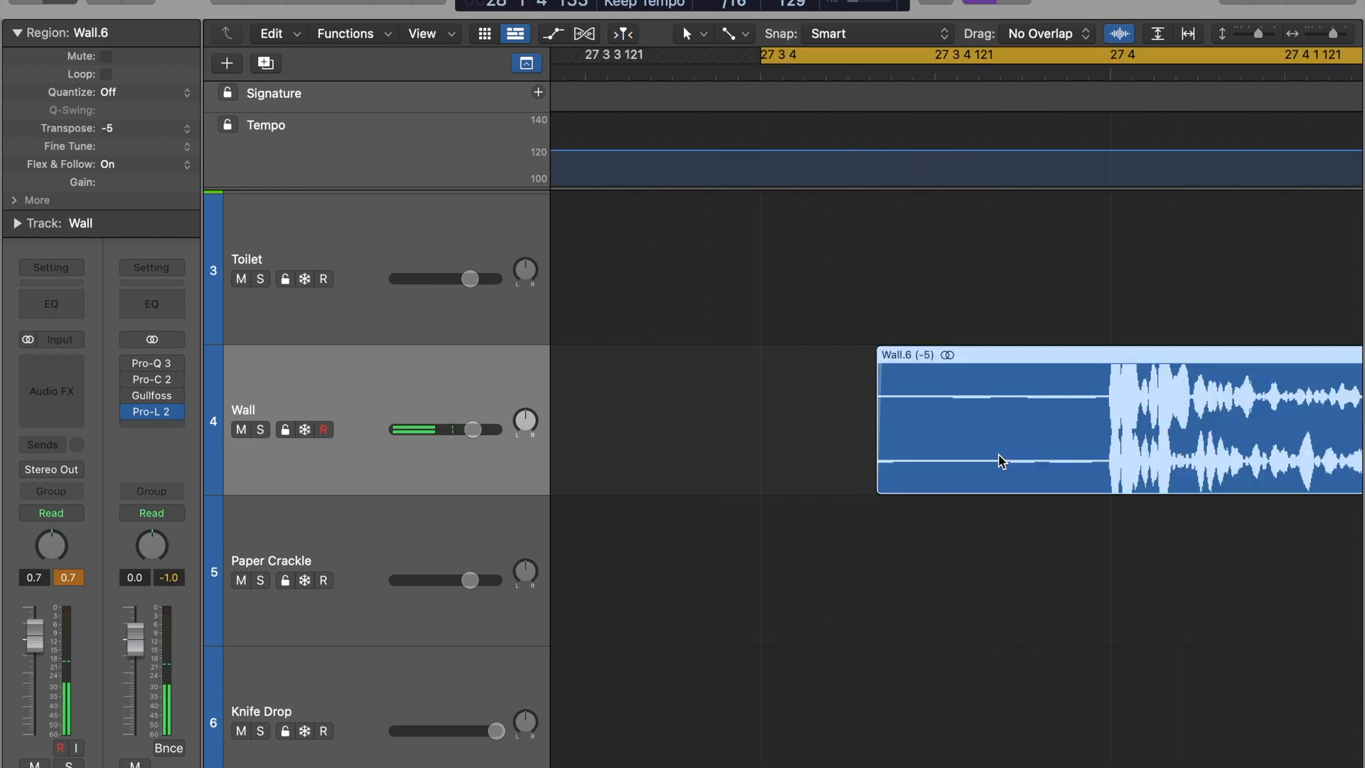
{"action": "scroll", "coordinate": [999, 460], "scroll_direction": "right", "scroll_amount": 2}
{"action": "left_click", "coordinate": [803, 495]}
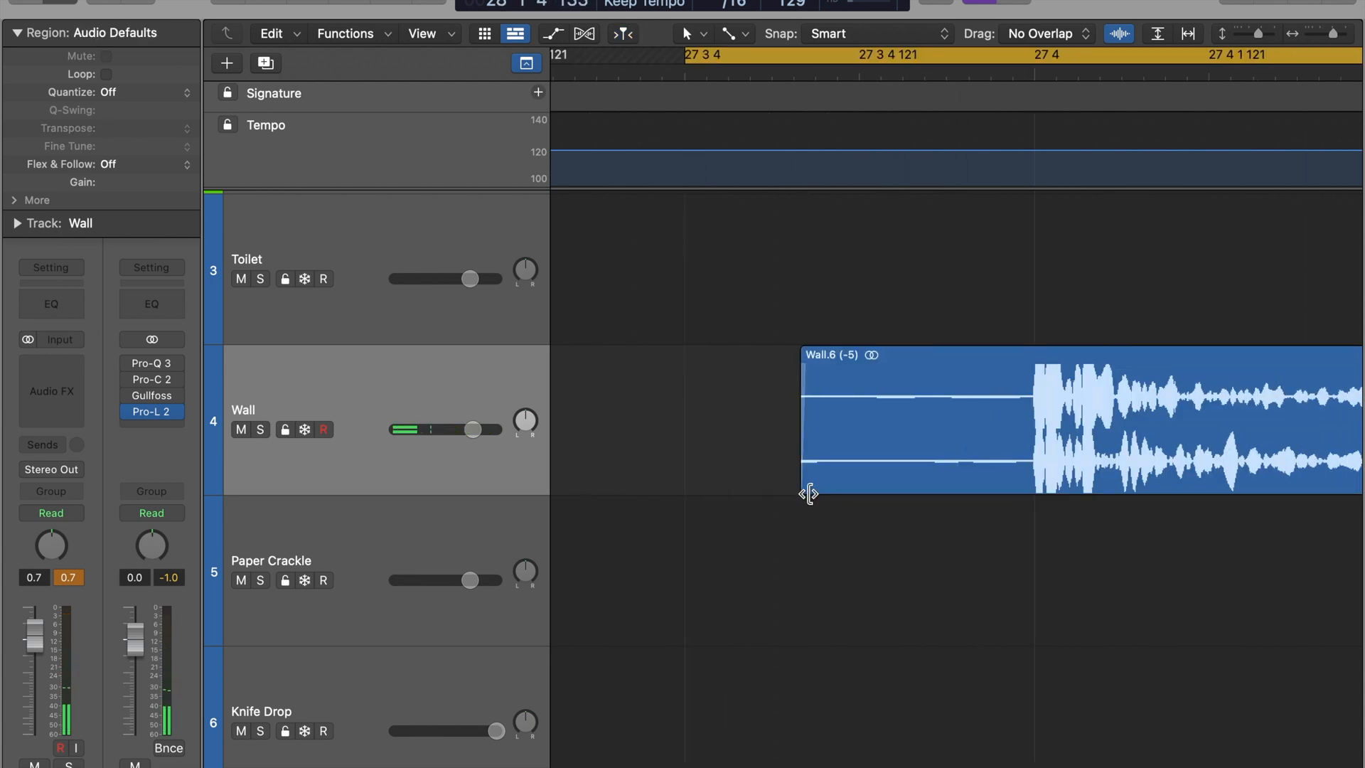
{"action": "left_click_drag", "start_coordinate": [807, 492], "coordinate": [1037, 483]}
Refine the trimmed Wall hit at 27 4 with short fades at its start and end
{"action": "key", "text": "super+Right"}
{"action": "key", "text": "super+Right"}
{"action": "key", "text": "super+Right"}
{"action": "key", "text": "super+Right"}
{"action": "key", "text": "super+Right"}
{"action": "key", "text": "super+Right"}
{"action": "key", "text": "super+Right"}
{"action": "key", "text": "super+Left"}
{"action": "key", "text": "super+Left"}
{"action": "scroll", "coordinate": [995, 455], "scroll_direction": "right", "scroll_amount": 2}
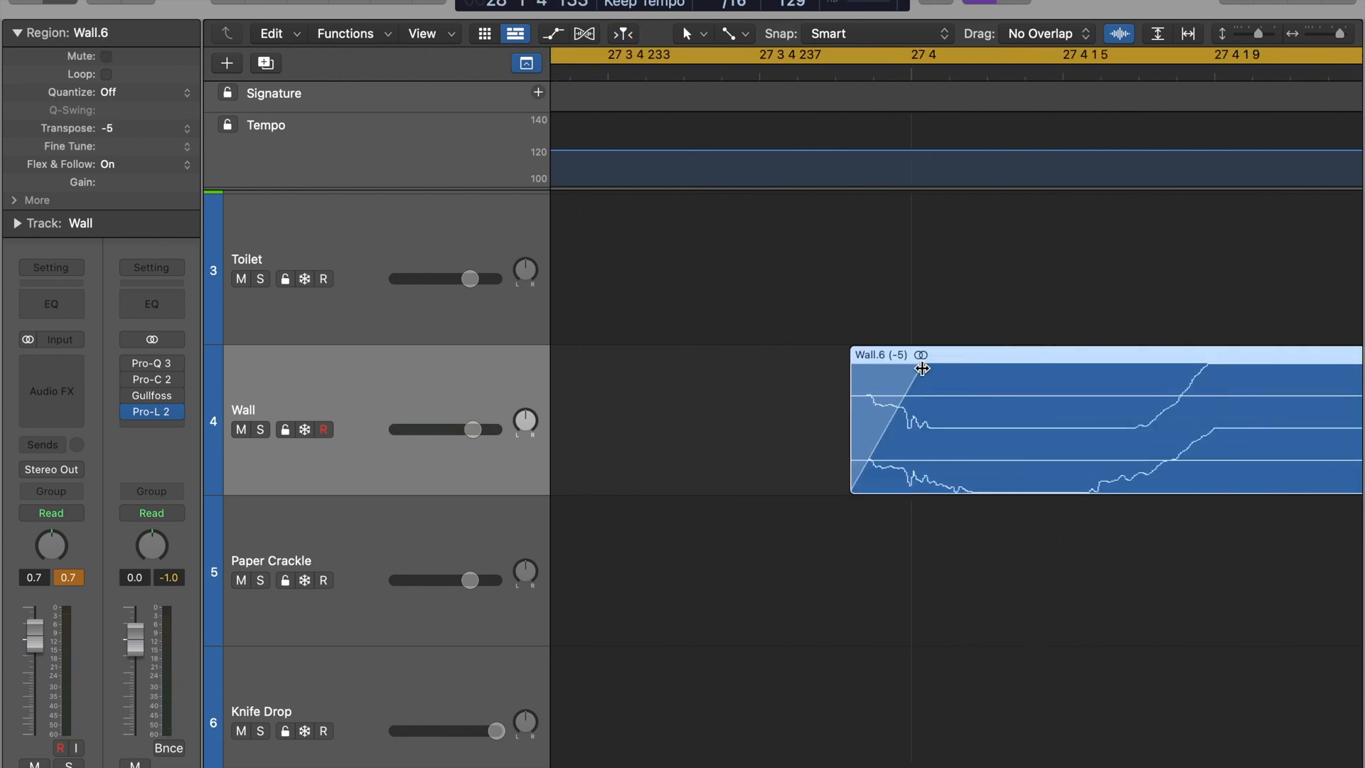
{"action": "key", "text": "super+Left"}
{"action": "key", "text": "super+Left"}
{"action": "key", "text": "super+Left"}
Insert Pro-Q 3 on the Wall track, boosting about 60 Hz, cutting about 120 and 480 Hz, with a high cut near 2.5 kHz
{"action": "left_click", "coordinate": [51, 362]}
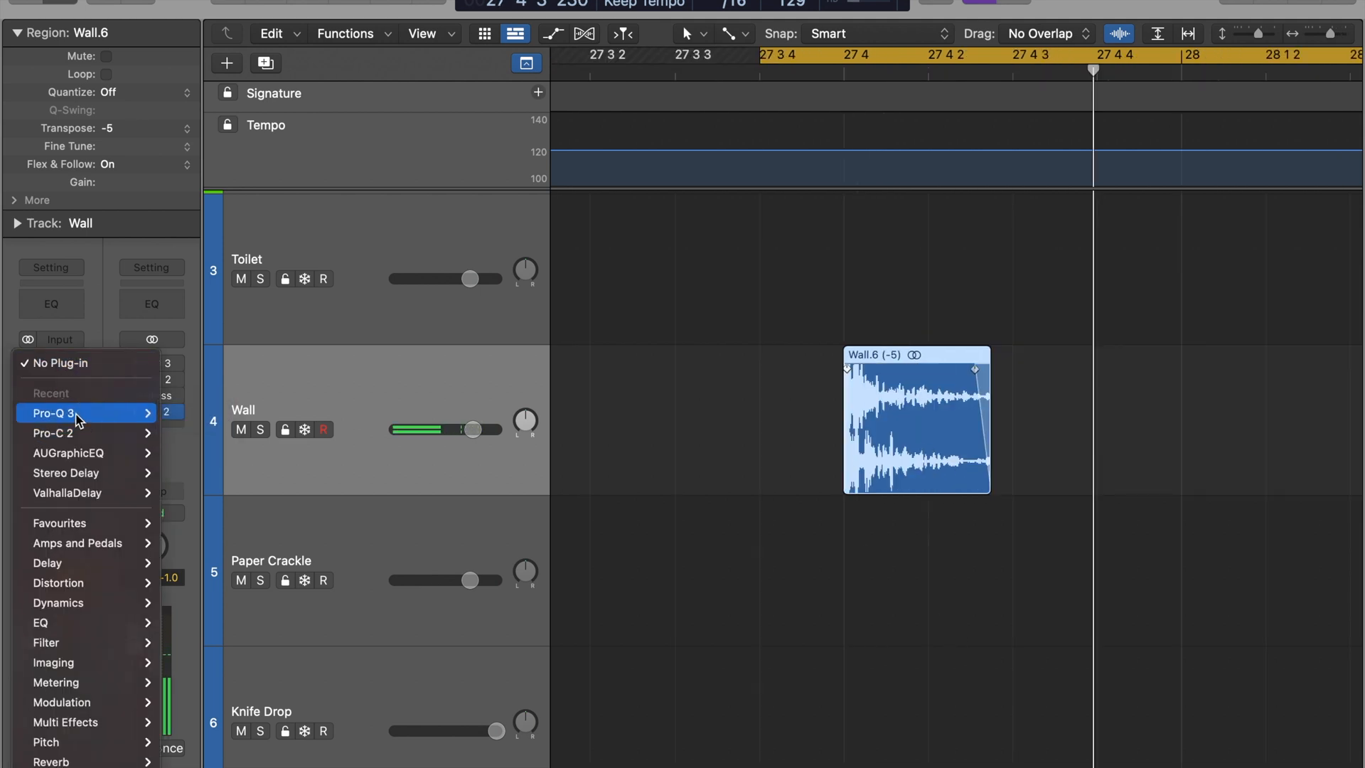
{"action": "left_click", "coordinate": [79, 414]}
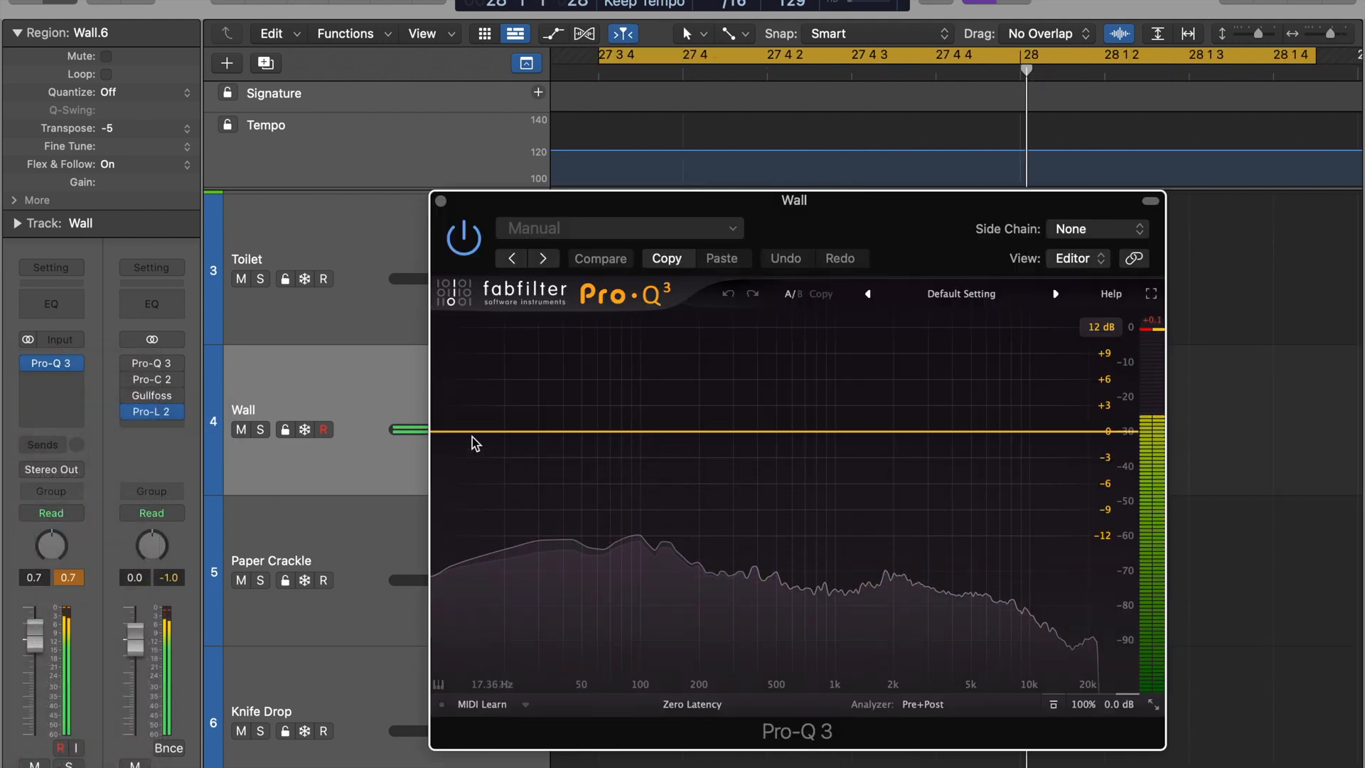
{"action": "left_click_drag", "start_coordinate": [631, 432], "coordinate": [600, 376]}
{"action": "mouse_move", "coordinate": [629, 408]}
{"action": "left_mouse_down"}
{"action": "mouse_move", "coordinate": [568, 406]}
{"action": "mouse_move", "coordinate": [623, 408]}
{"action": "left_mouse_up"}
{"action": "left_click_drag", "start_coordinate": [655, 402], "coordinate": [679, 633]}
{"action": "left_click_drag", "start_coordinate": [904, 432], "coordinate": [778, 489]}
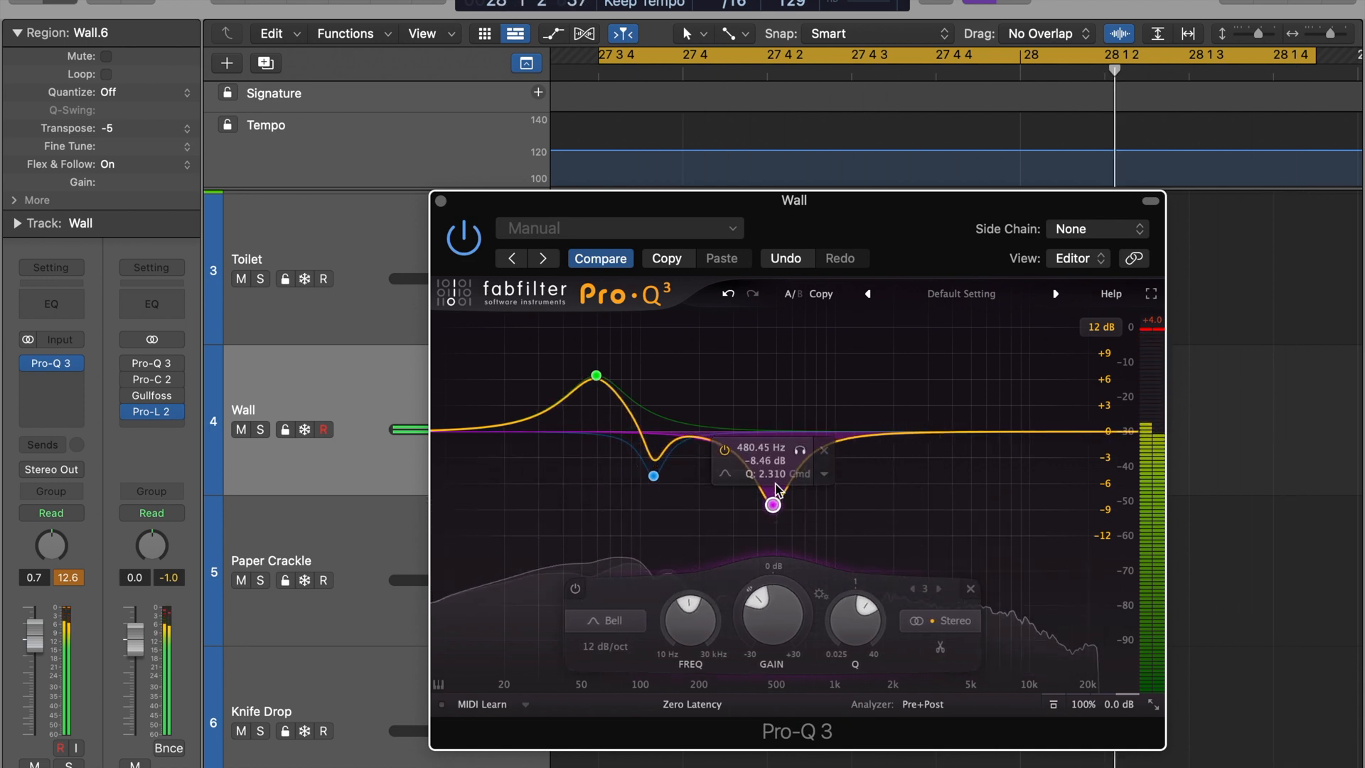
{"action": "left_click_drag", "start_coordinate": [1053, 431], "coordinate": [916, 439]}
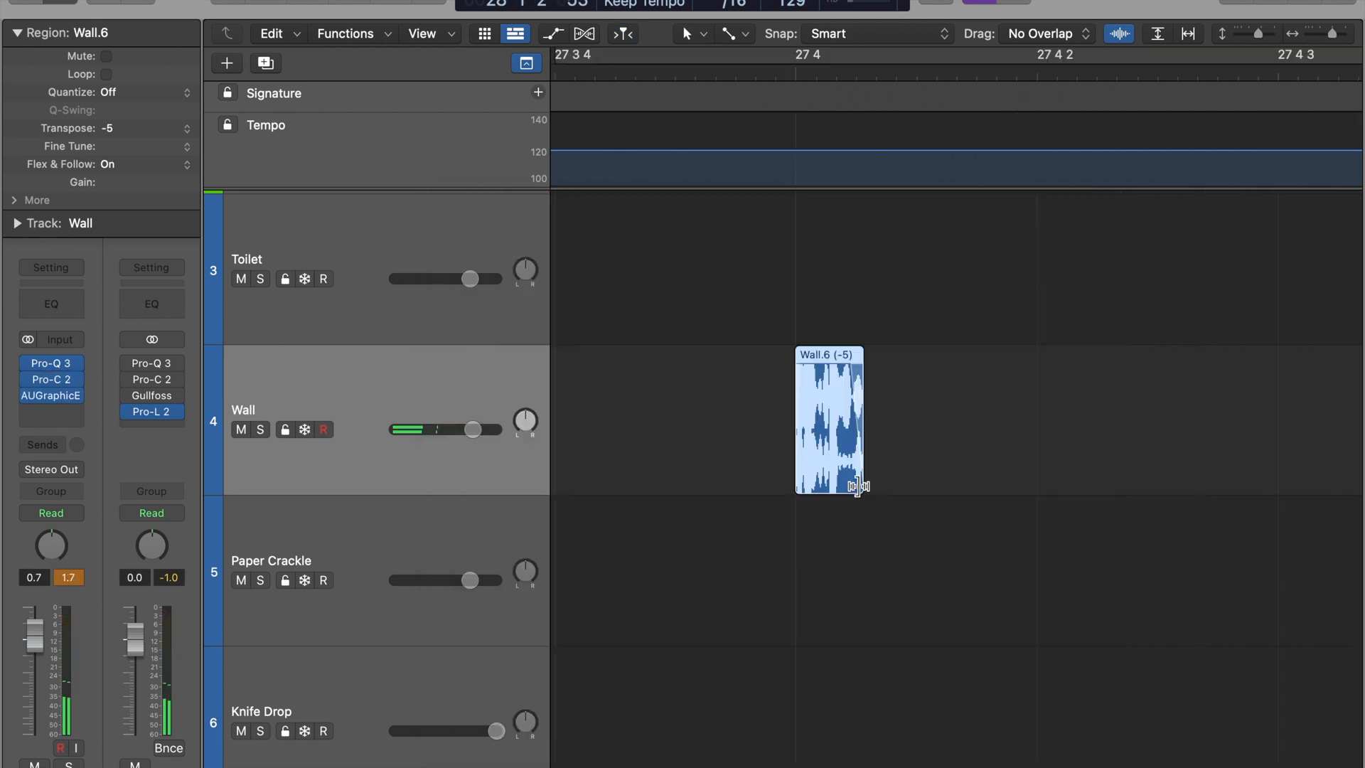
Stretch the shortened Wall region to just past 27 4 2 and play it back
{"action": "left_click_drag", "start_coordinate": [856, 482], "coordinate": [1104, 494]}
{"action": "scroll", "coordinate": [1146, 532], "scroll_direction": "up", "scroll_amount": 1}
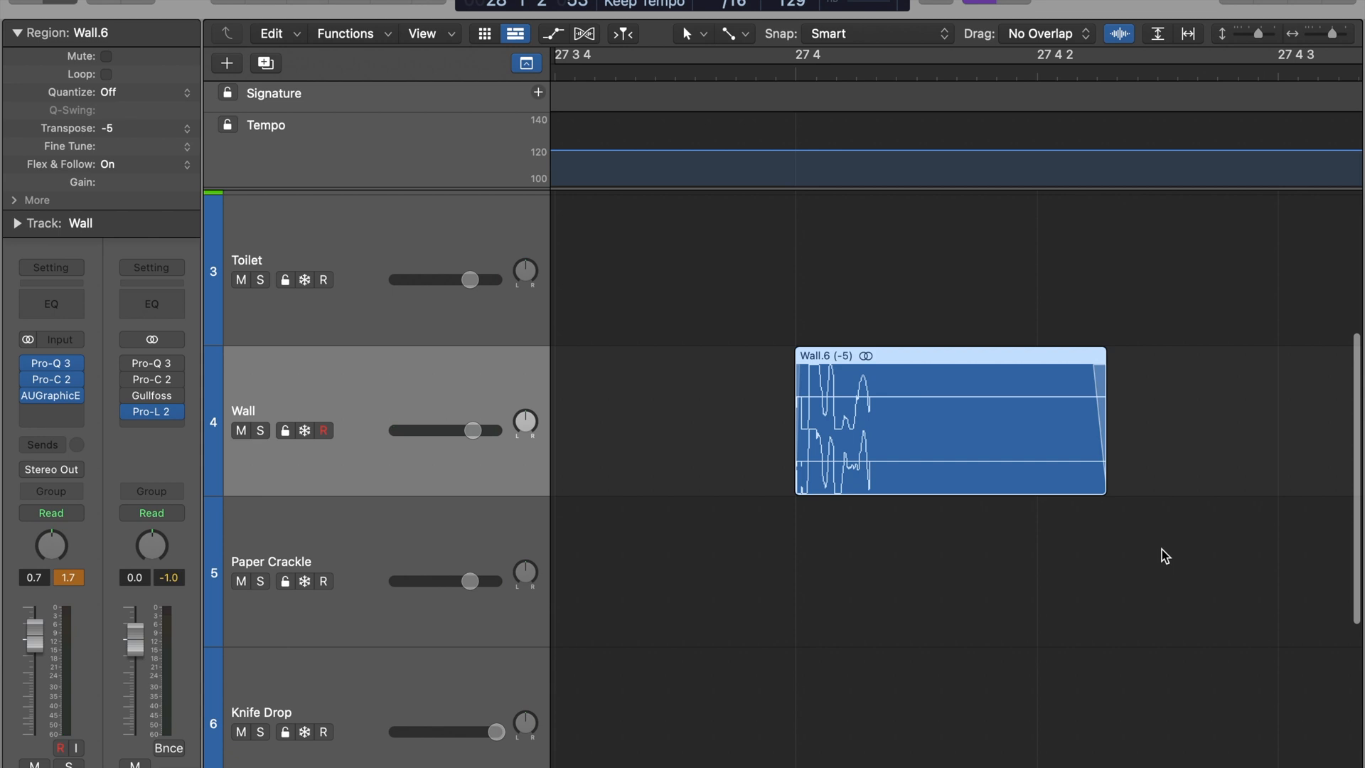
{"action": "left_click_drag", "start_coordinate": [1166, 569], "coordinate": [997, 400]}
{"action": "key", "text": "space"}
{"action": "key", "text": "super+Left"}
{"action": "key", "text": "super+Left"}
{"action": "key", "text": "super+Left"}
{"action": "key", "text": "super+Left"}
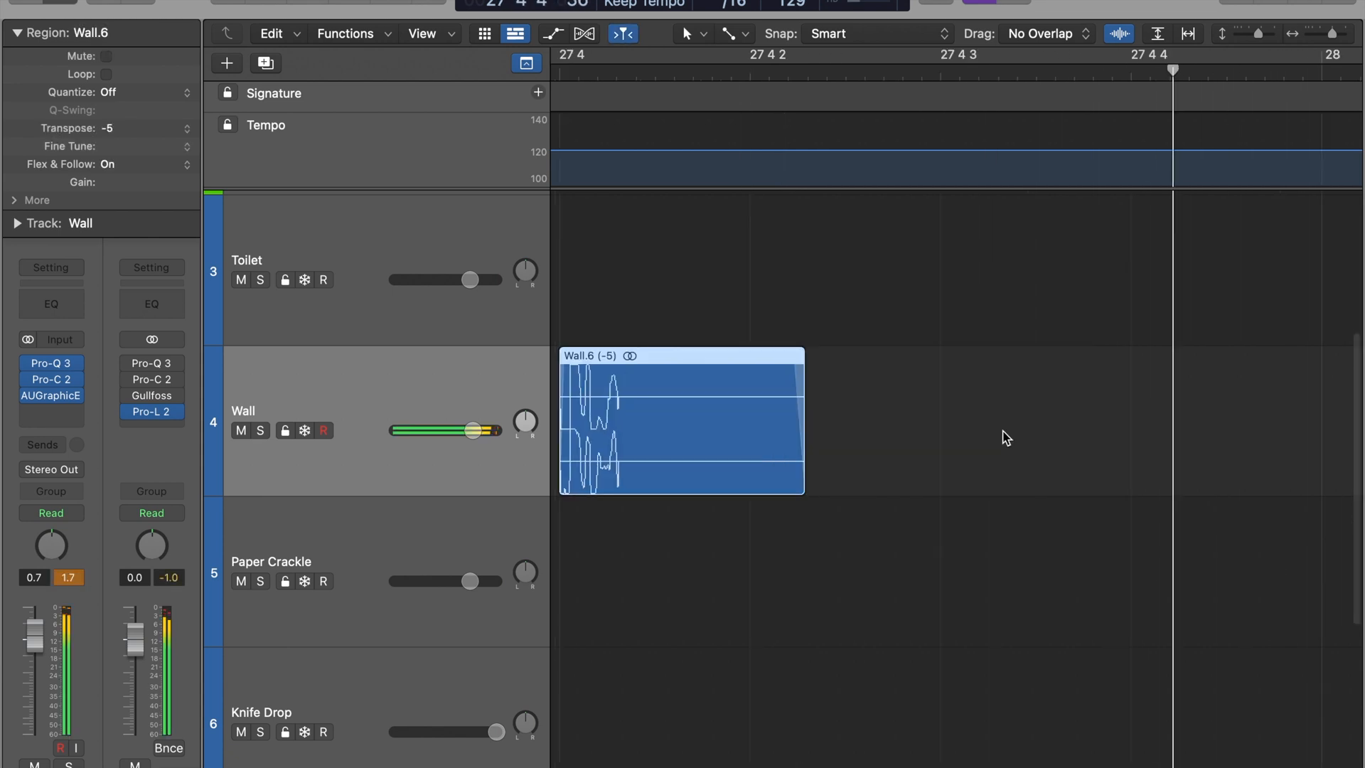
Stretch the Wall region further so it ends shortly after bar 28, and audition the sound
{"action": "left_click_drag", "start_coordinate": [679, 494], "coordinate": [1165, 497]}
{"action": "mouse_move", "coordinate": [1169, 566]}
{"action": "left_mouse_down"}
{"action": "mouse_move", "coordinate": [899, 411]}
{"action": "mouse_move", "coordinate": [914, 423]}
{"action": "left_mouse_up"}
{"action": "key", "text": "space"}
{"action": "scroll", "coordinate": [915, 421], "scroll_direction": "down", "scroll_amount": 5}
{"action": "key", "text": "space"}
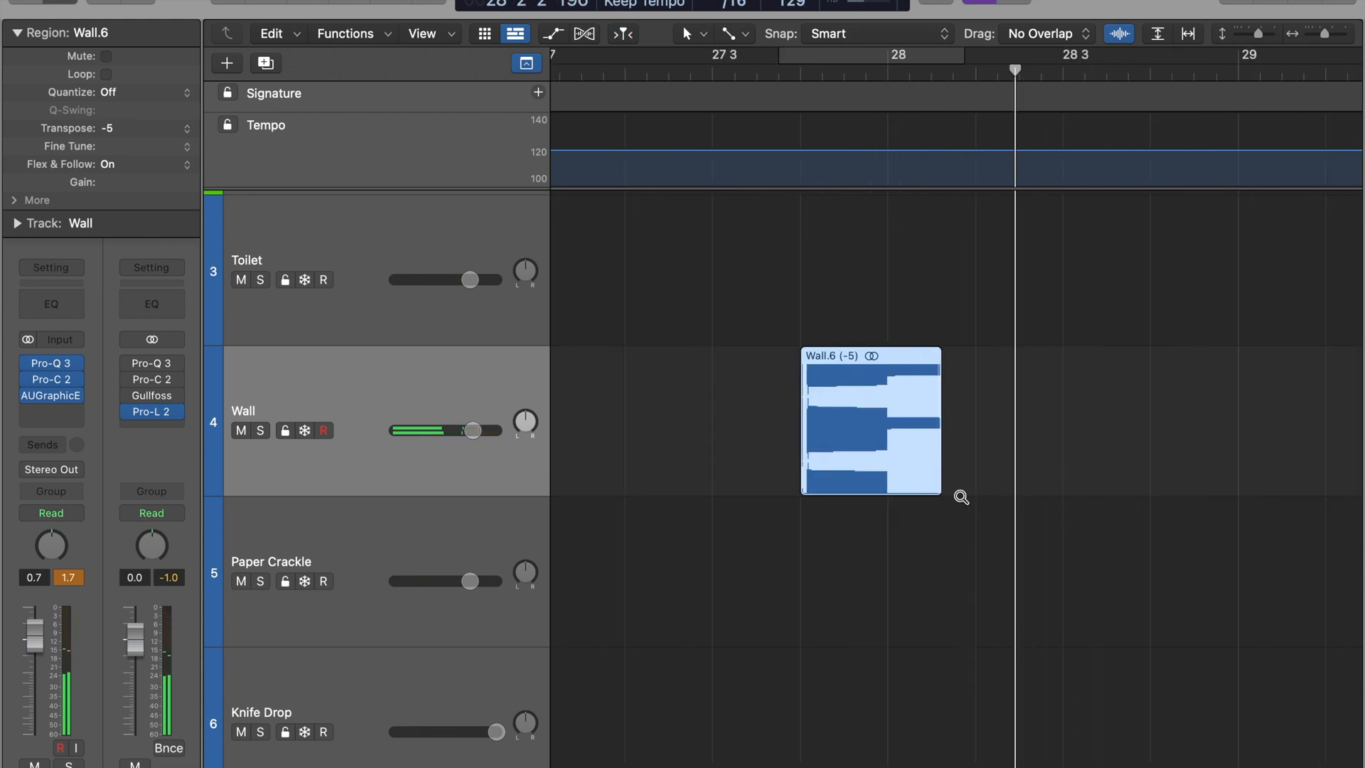
{"action": "key", "text": "space"}
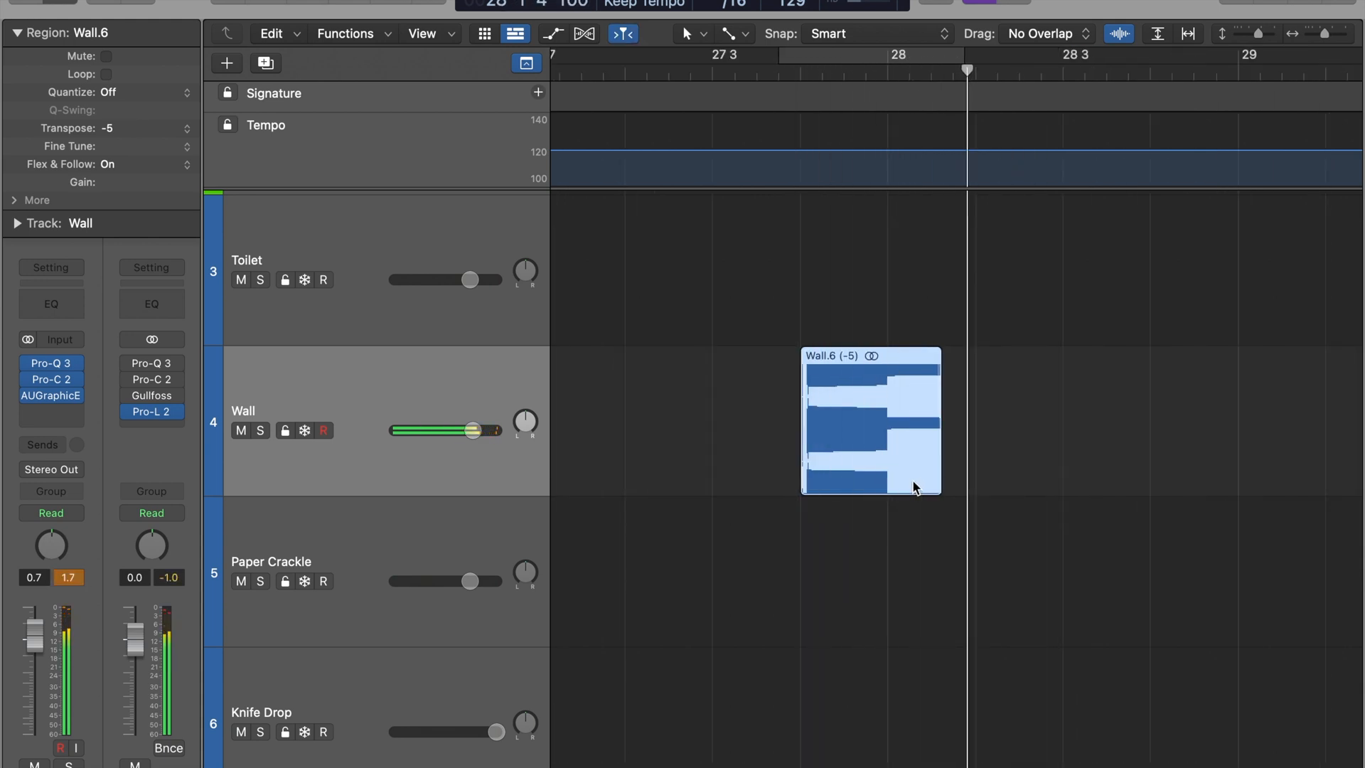
Bounce the stretched Wall region in place to a new track named Wall_bip, muting the source and keeping the audio tail in the file
{"action": "scroll", "coordinate": [735, 368], "scroll_direction": "left", "scroll_amount": 2}
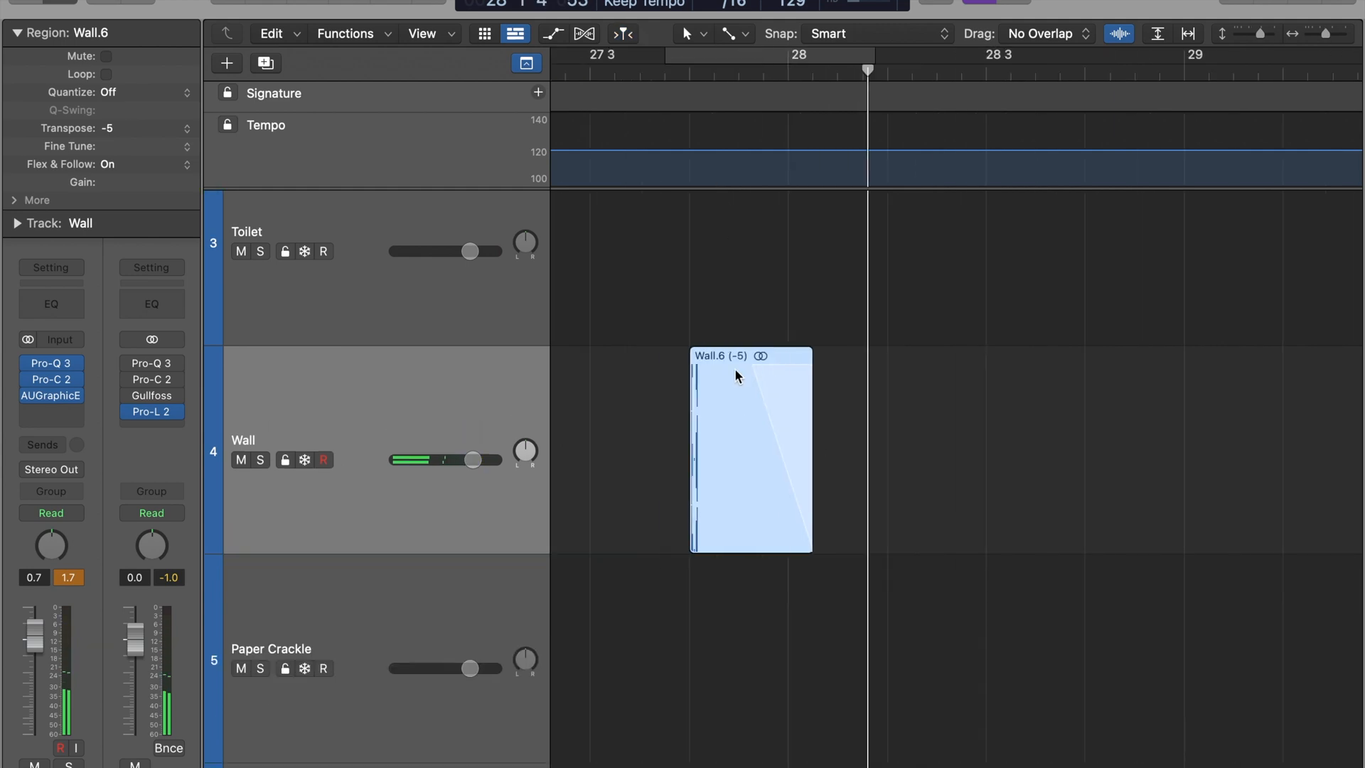
{"action": "scroll", "coordinate": [747, 377], "scroll_direction": "up", "scroll_amount": 3}
{"action": "right_click", "coordinate": [783, 411]}
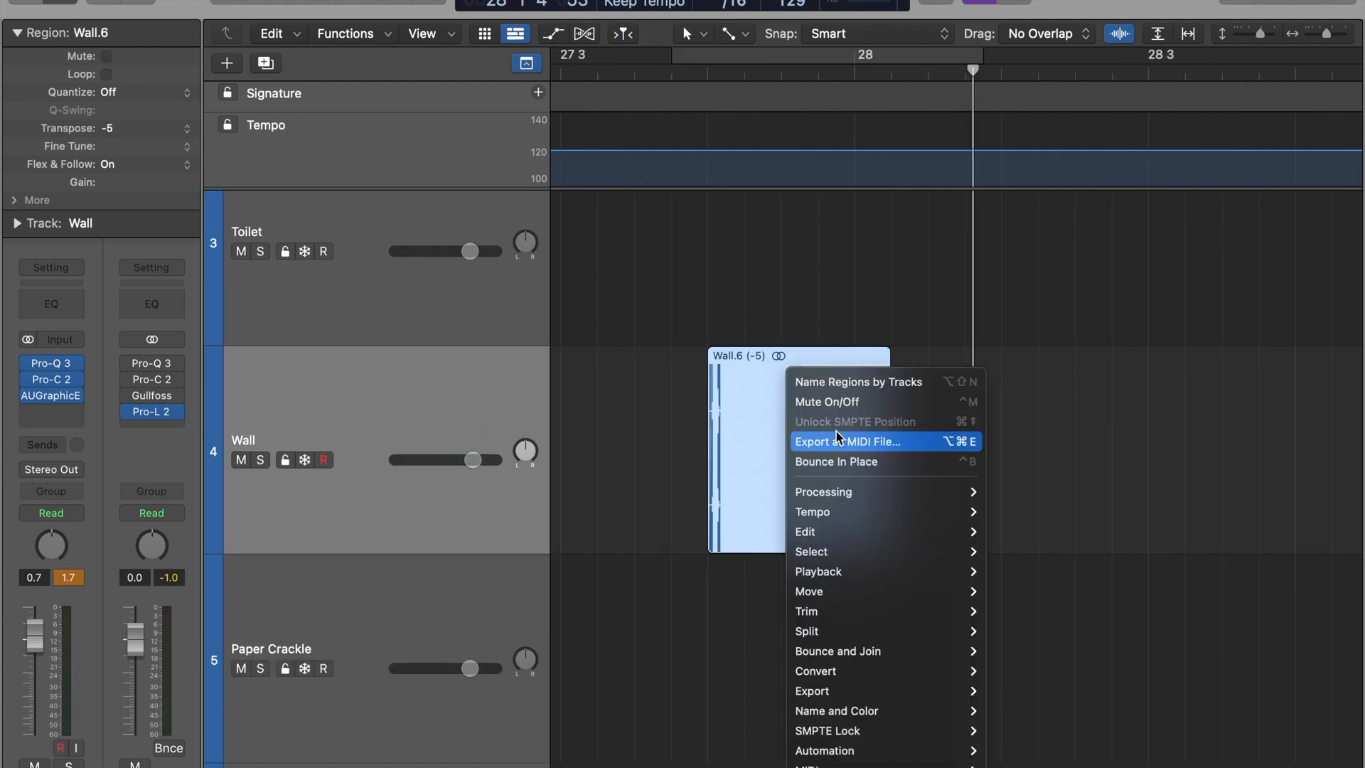
{"action": "left_click", "coordinate": [839, 464]}
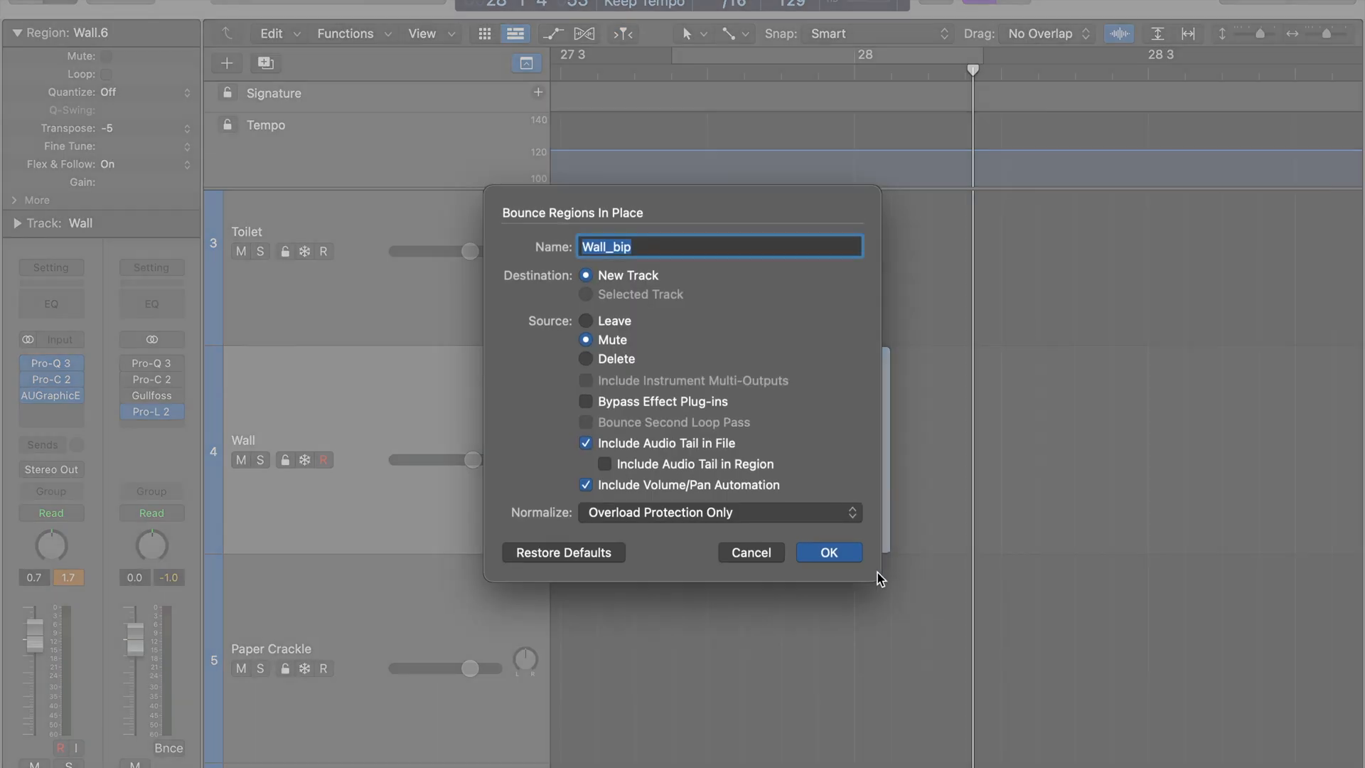
{"action": "left_click", "coordinate": [847, 557]}
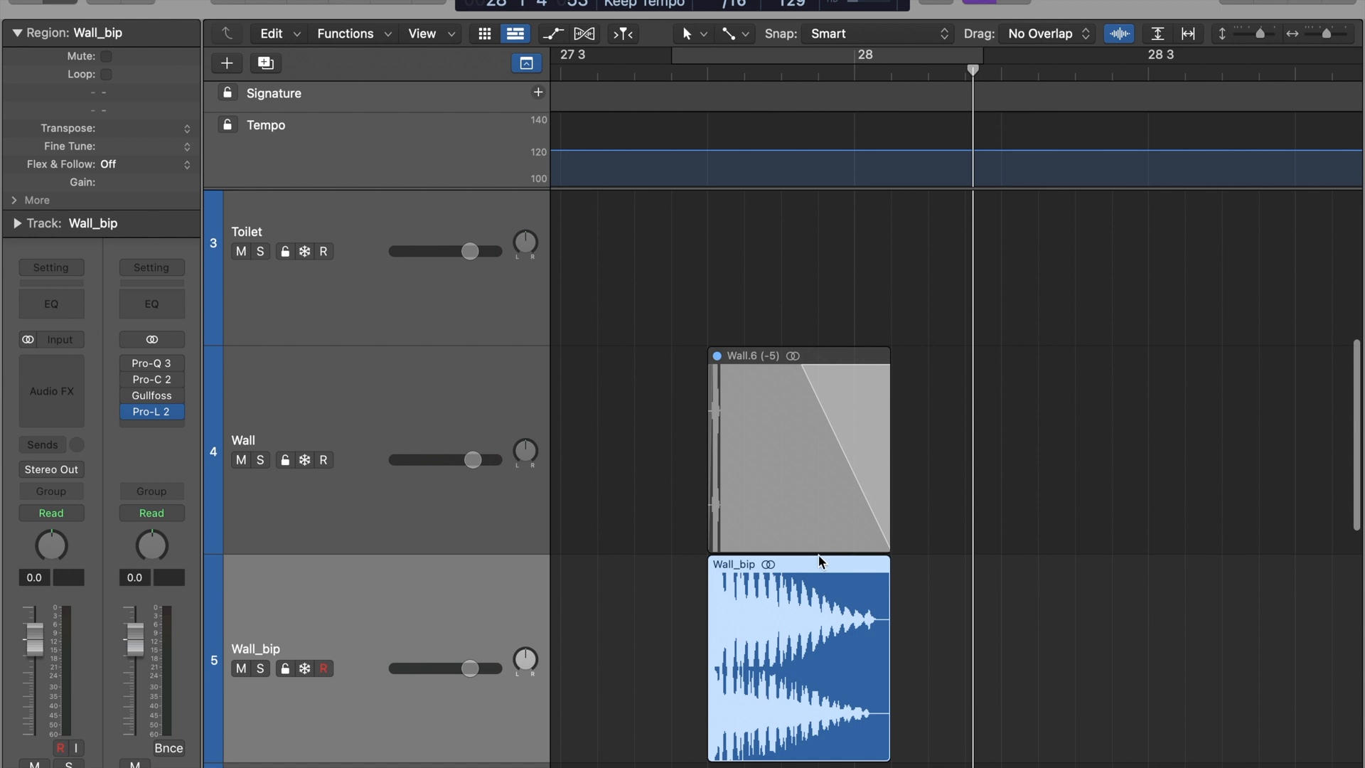
Solo the Wall_bip region, trim its end to just past bar 28, add a short fade-out and play it back
{"action": "key", "text": "s"}
{"action": "key", "text": "space"}
{"action": "left_click", "coordinate": [915, 655]}
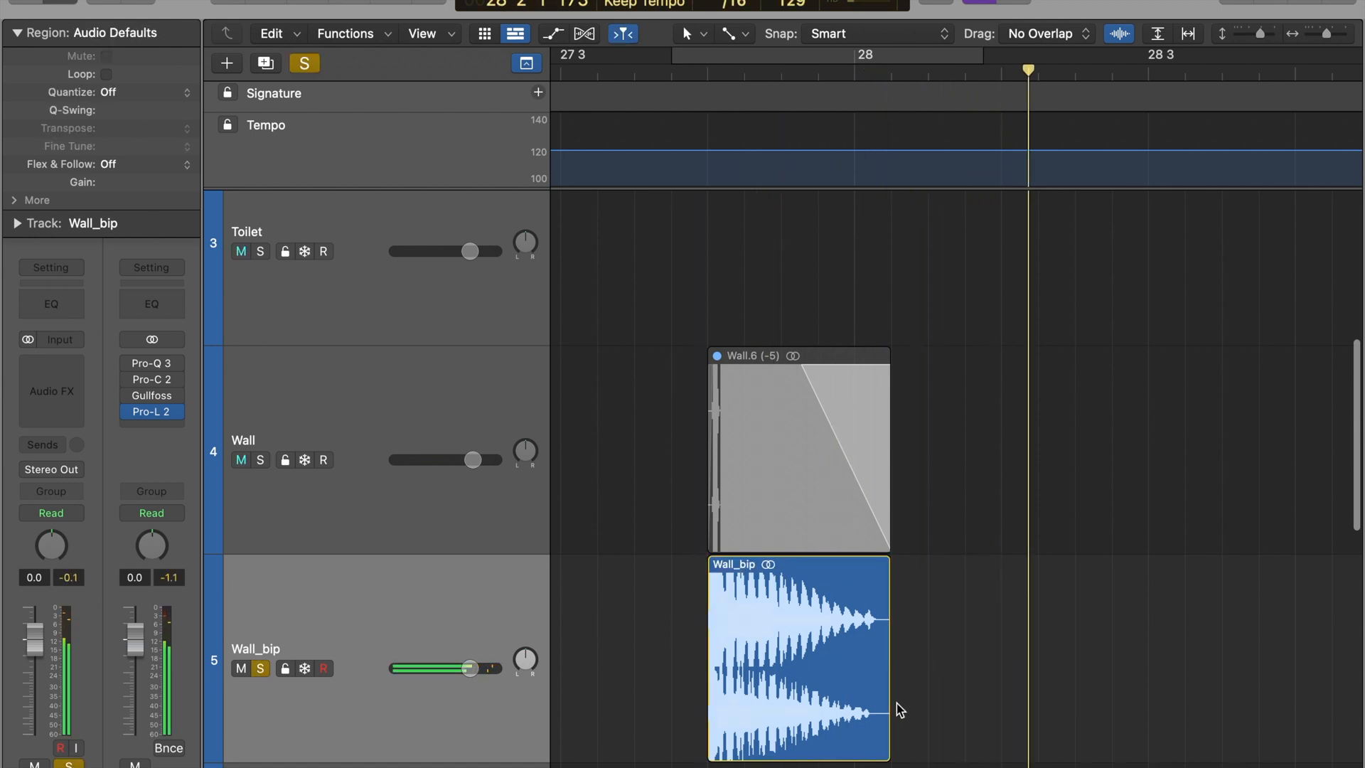
{"action": "key", "text": "space"}
{"action": "left_click_drag", "start_coordinate": [888, 717], "coordinate": [865, 717]}
{"action": "left_click_drag", "start_coordinate": [869, 716], "coordinate": [837, 716]}
{"action": "key", "text": "space"}
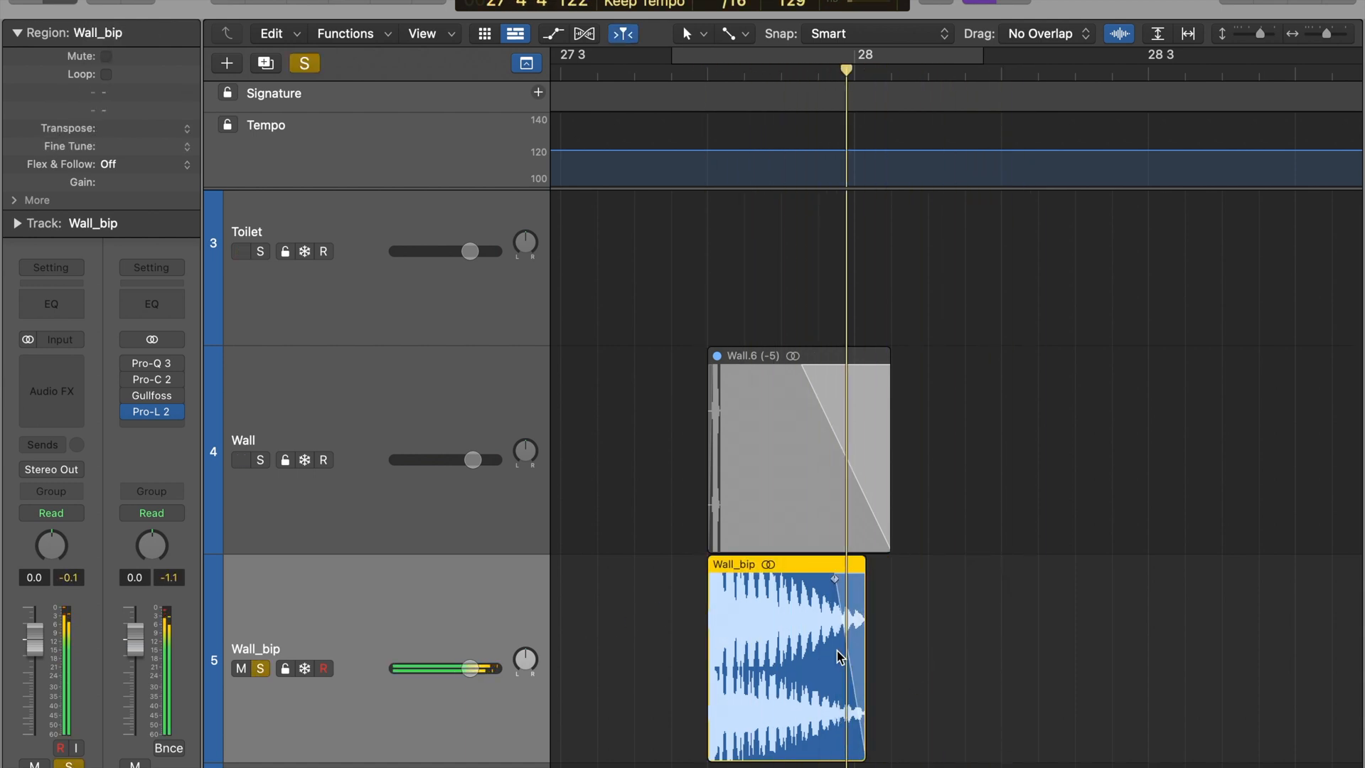
In Kontakt's wave editor, set the start of the Eb 1.wav sample to 205
{"action": "scroll", "coordinate": [737, 632], "scroll_direction": "down", "scroll_amount": 5}
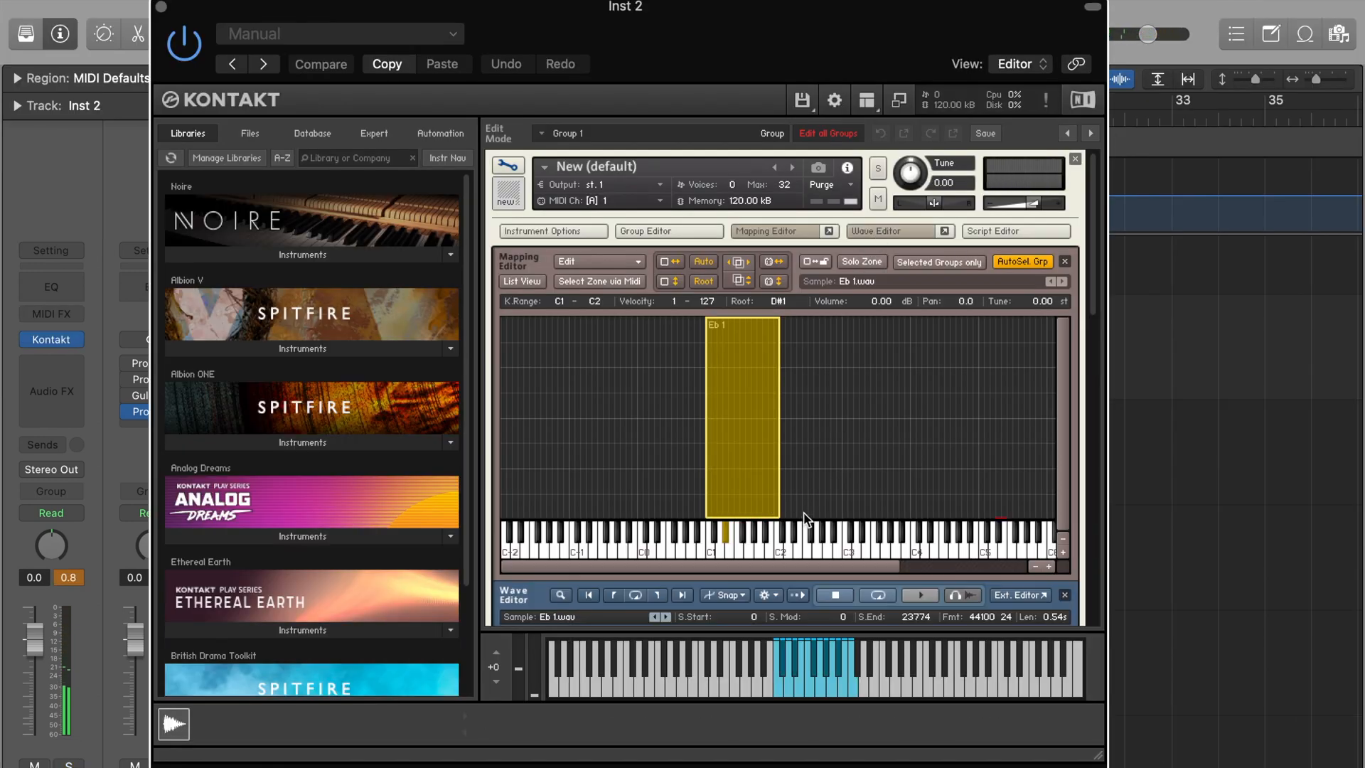
{"action": "left_click", "coordinate": [876, 232]}
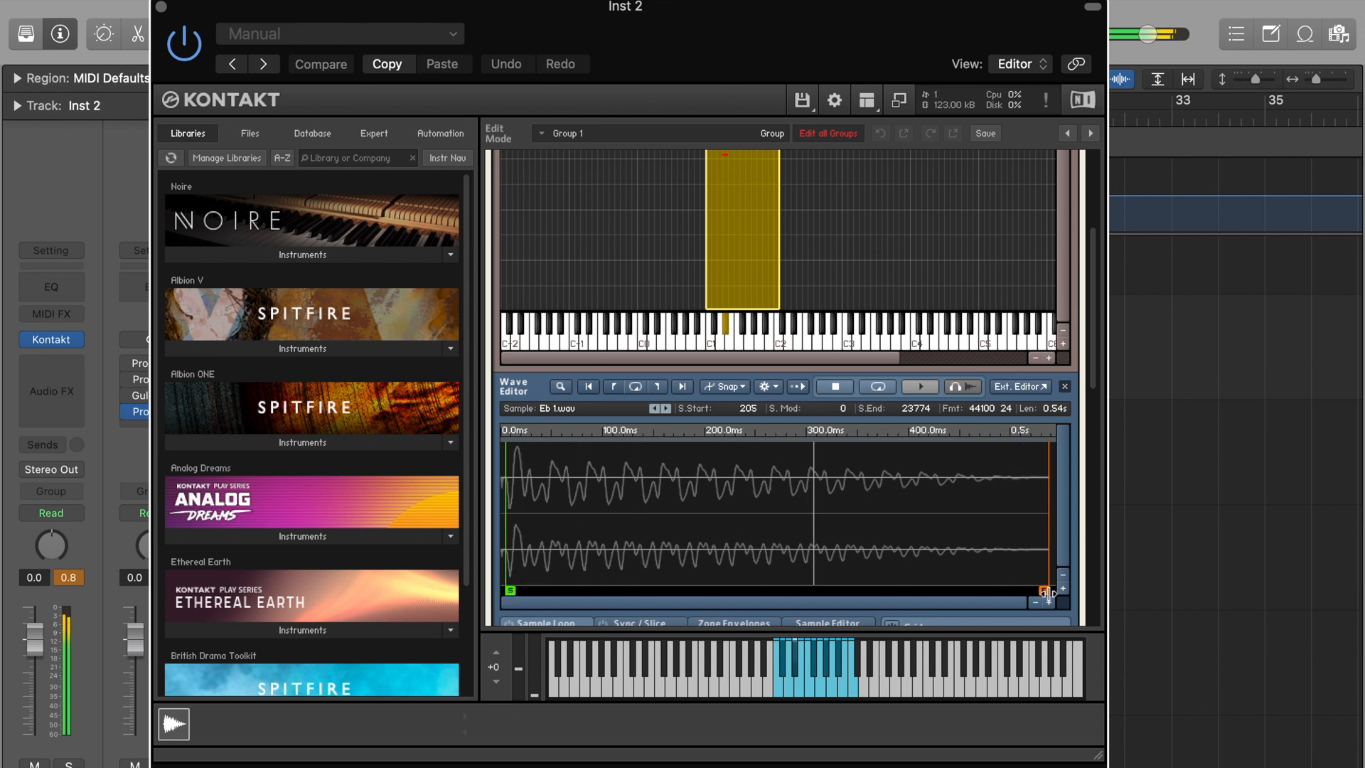
{"action": "scroll", "coordinate": [798, 364], "scroll_direction": "up", "scroll_amount": 3}
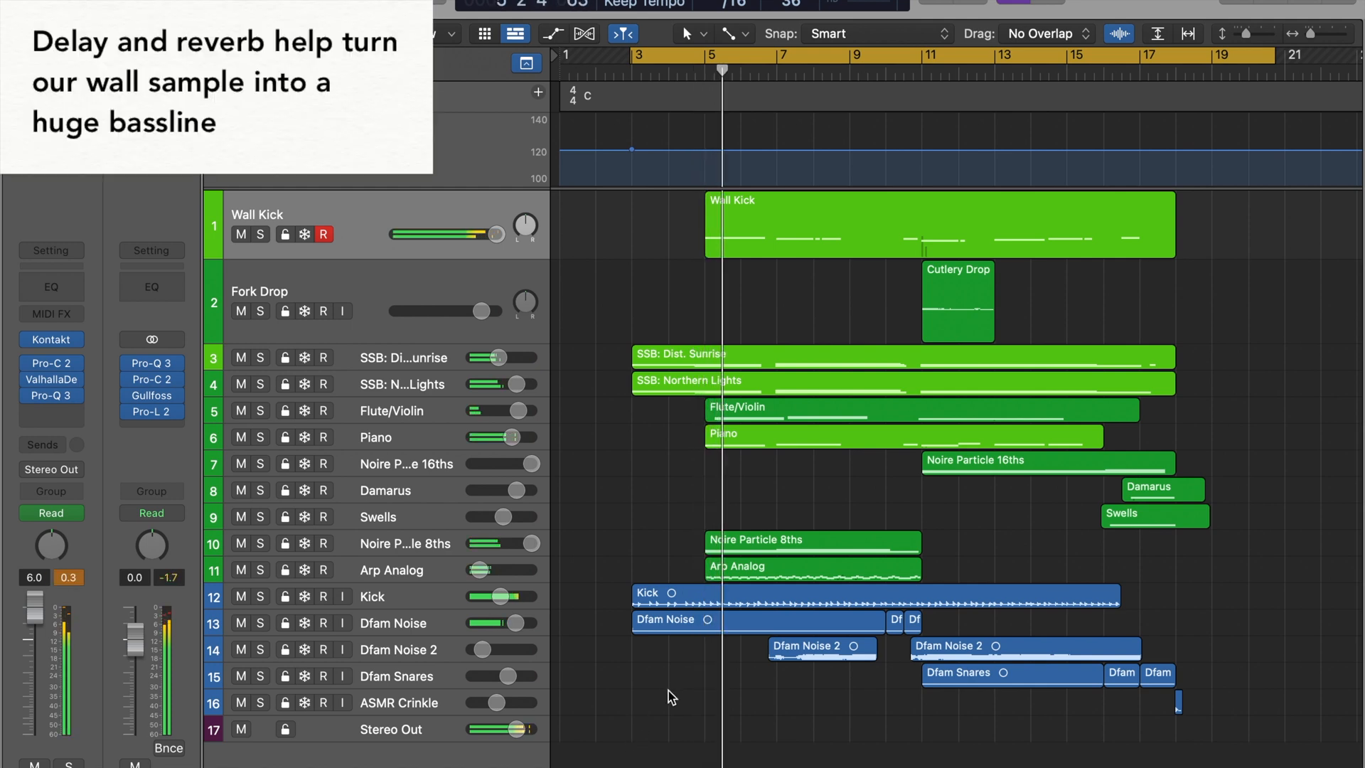
Close the Fork Drop track's editor and examine the side-chained Pro-C 2 compressor on the SSB: Dist. Sunrise track
{"action": "mouse_move", "coordinate": [69, 398]}
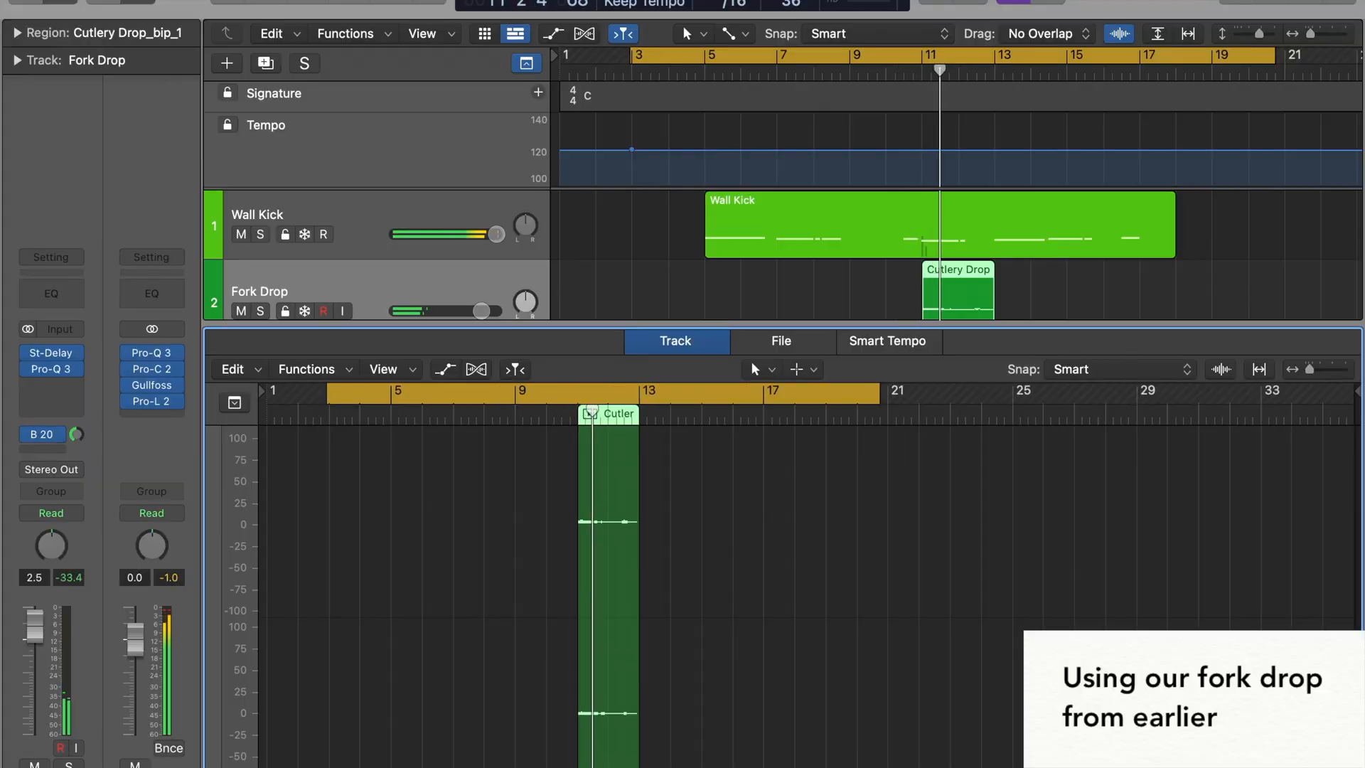
{"action": "key", "text": "e"}
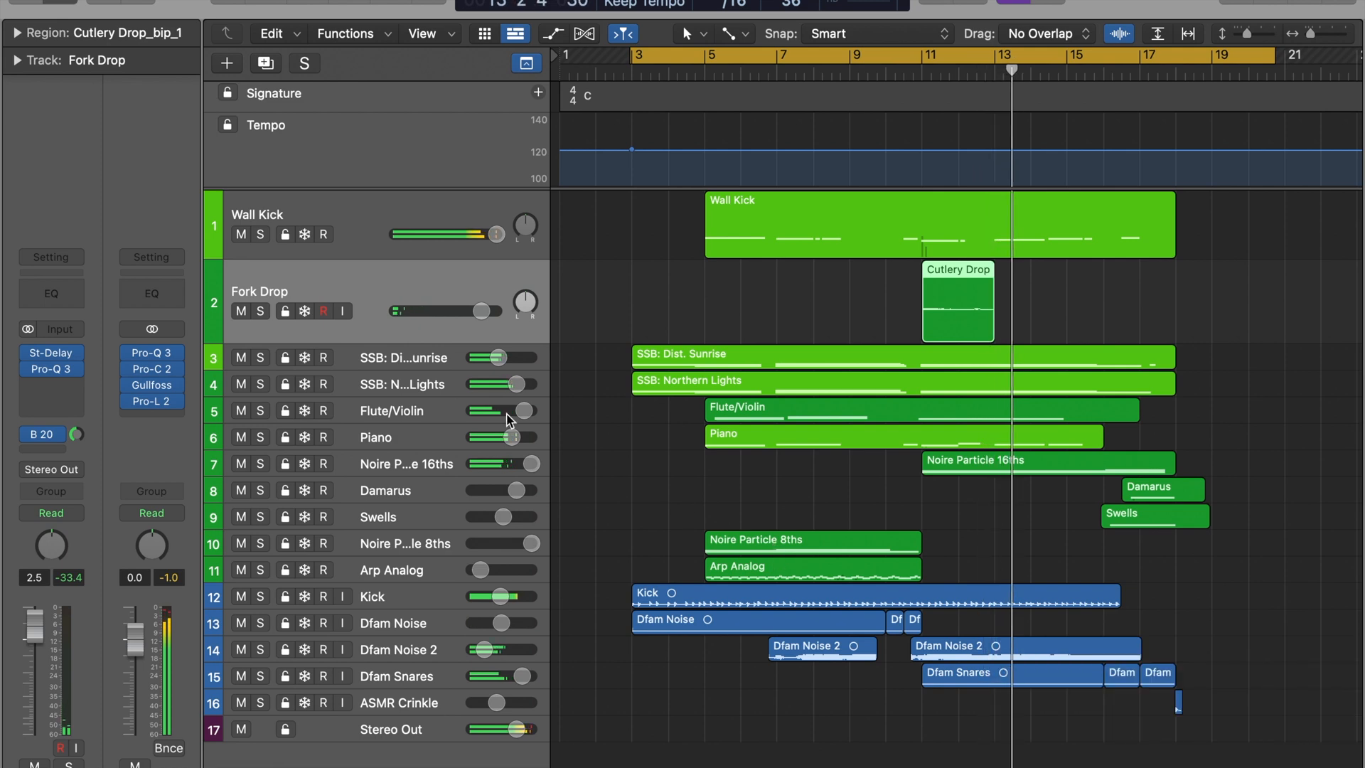
{"action": "left_click", "coordinate": [423, 362]}
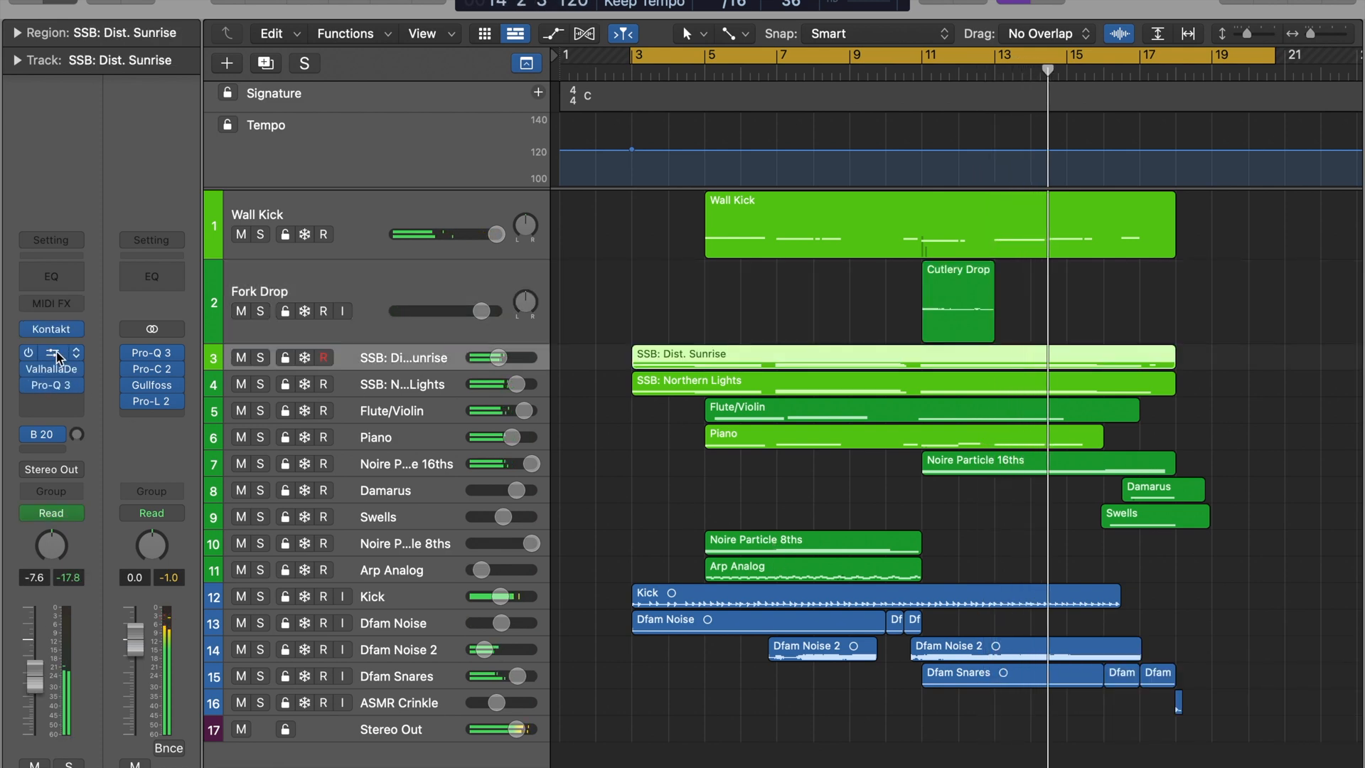
{"action": "left_click", "coordinate": [52, 353]}
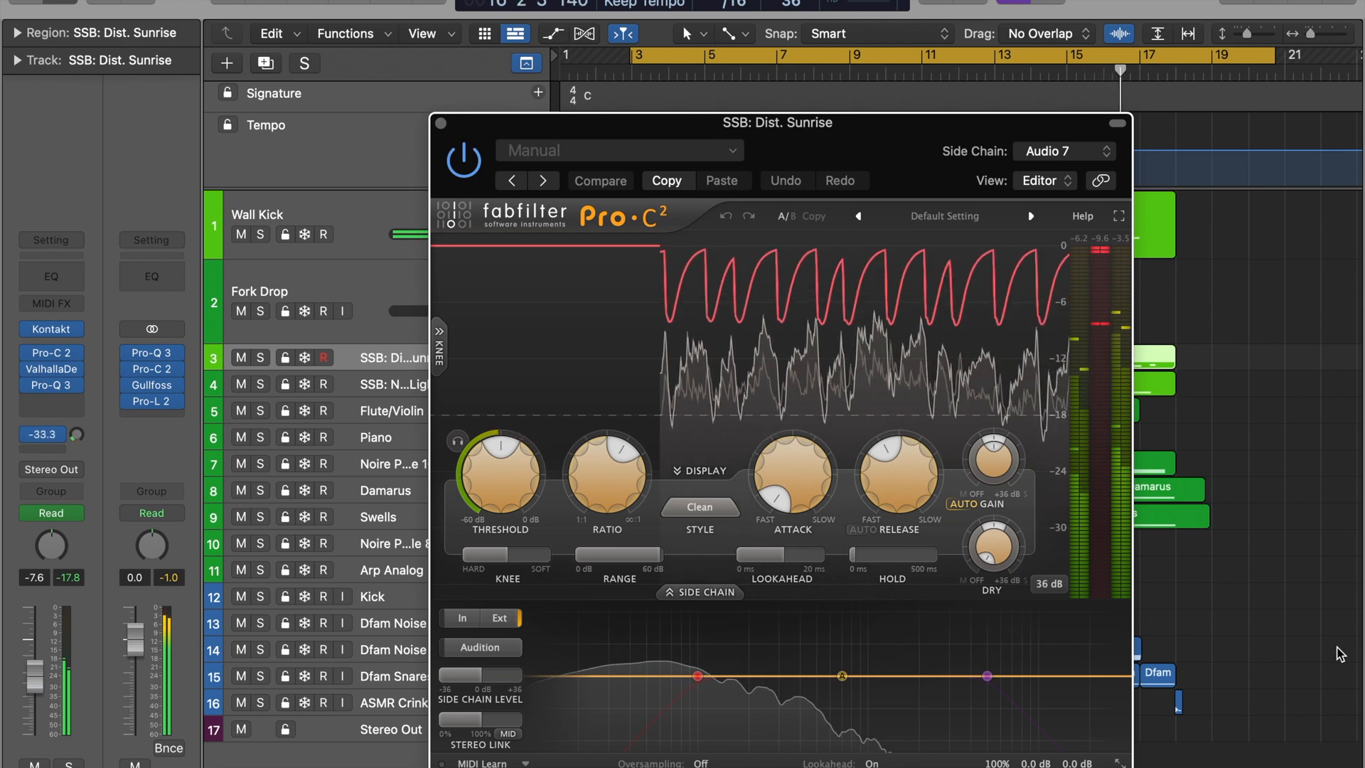
{"action": "left_click", "coordinate": [441, 124]}
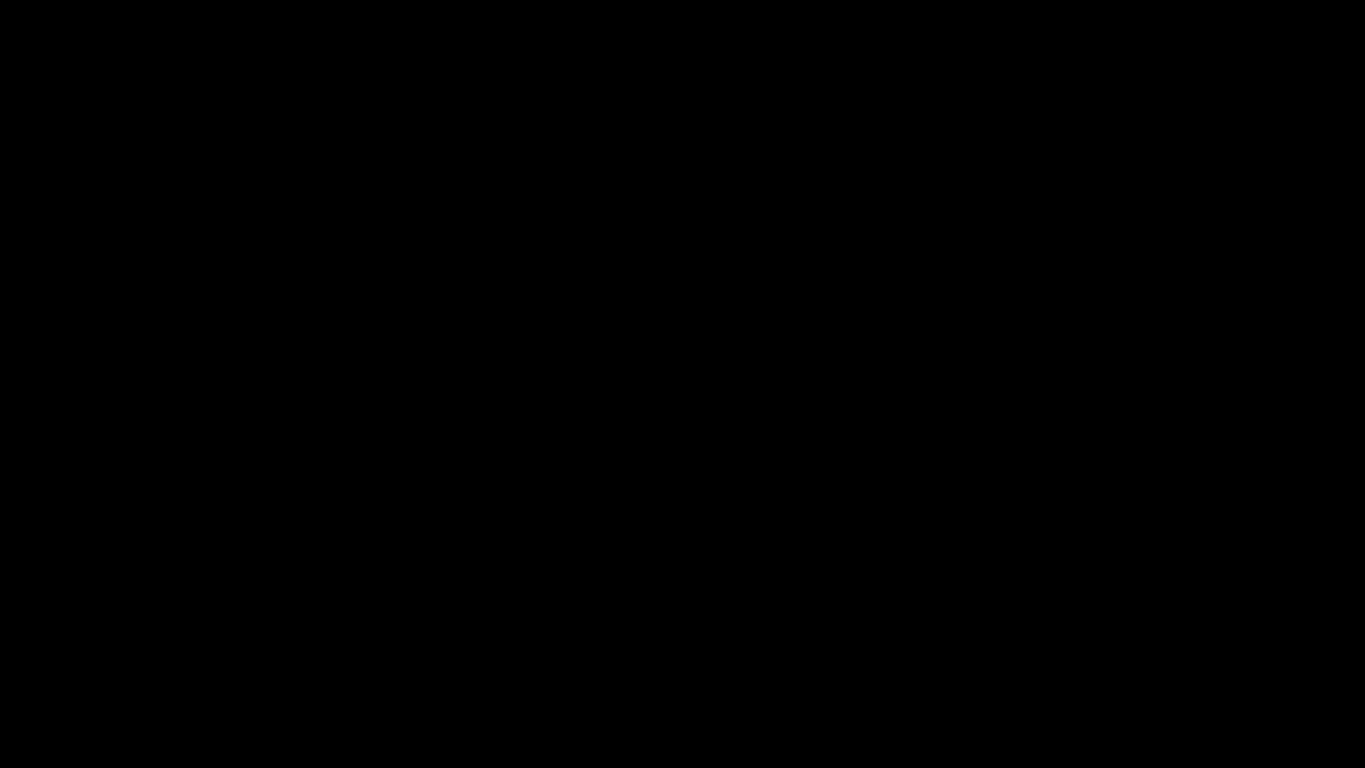